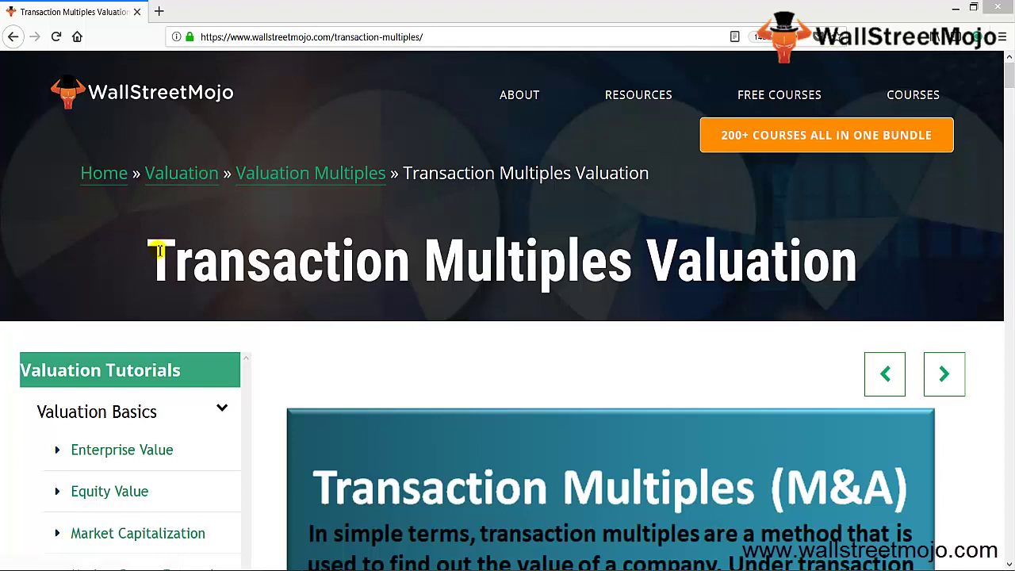
- Highlight the 'Transaction Multiples Valuation' heading on the WallStreetMojo article
left_click_drag(159, 251, 848, 253)
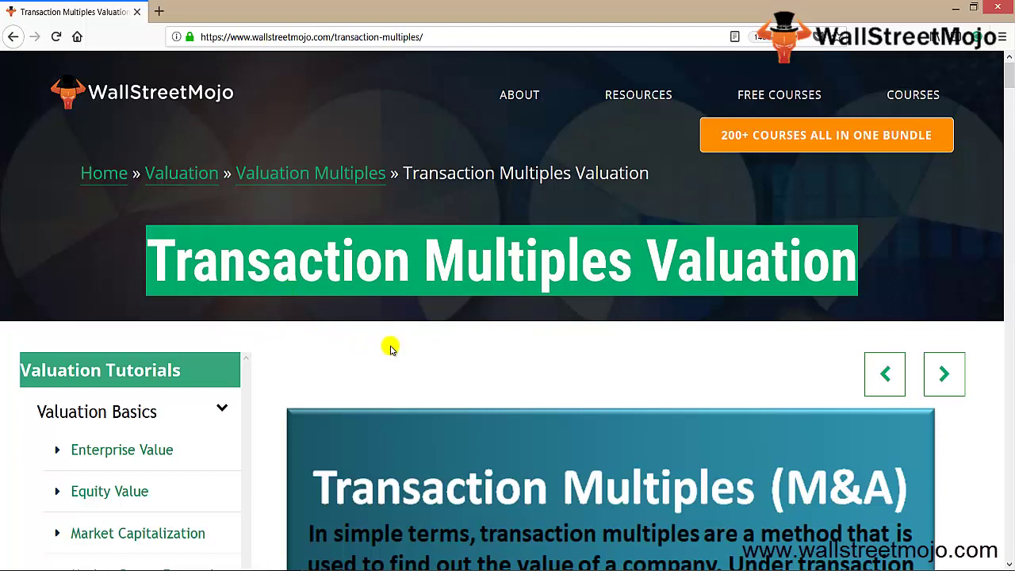
- Scroll down to the article's introductory definition of transaction multiples (M&A)
scroll(390, 347, "down", 3)
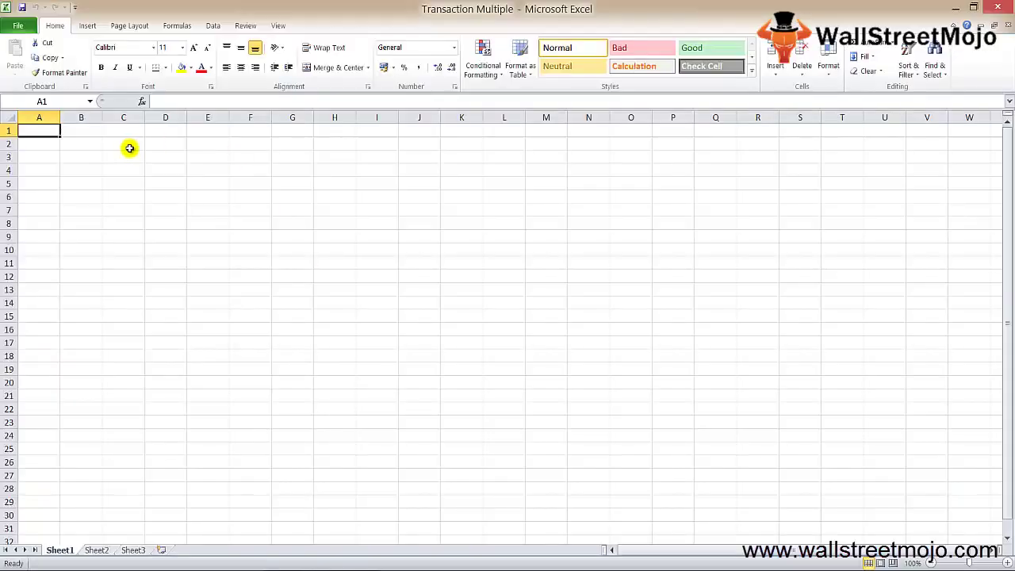
- Enter note 1 with the label 'Past M&A' in C2
left_click(93, 141)
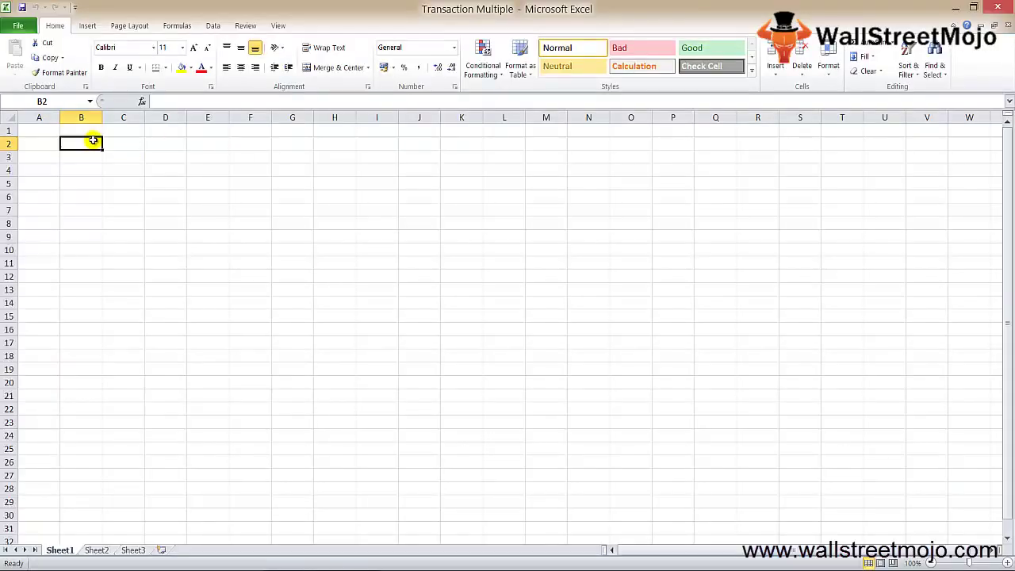
key("Left")
key("Right")
double_click(92, 140)
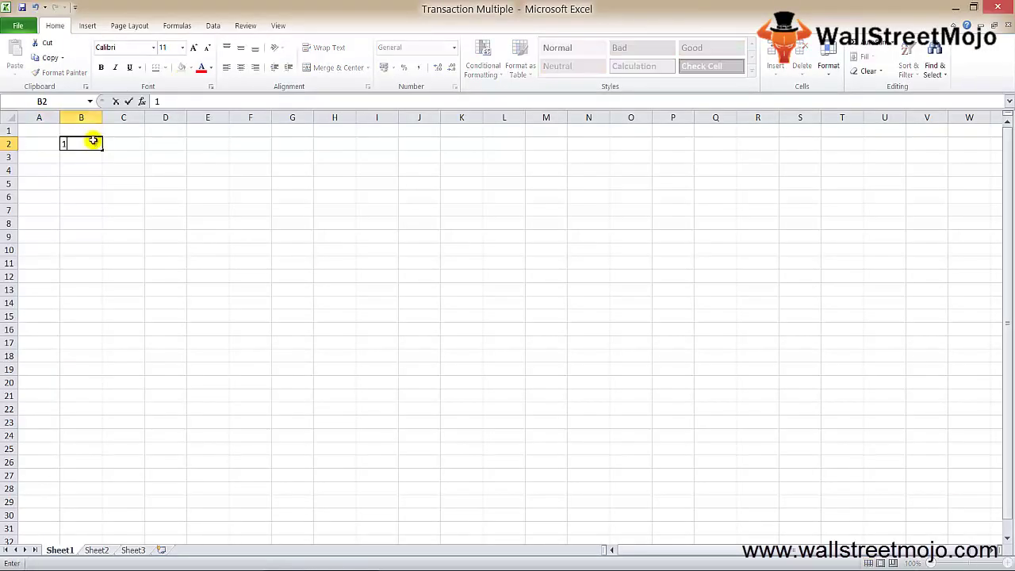
key("Tab")
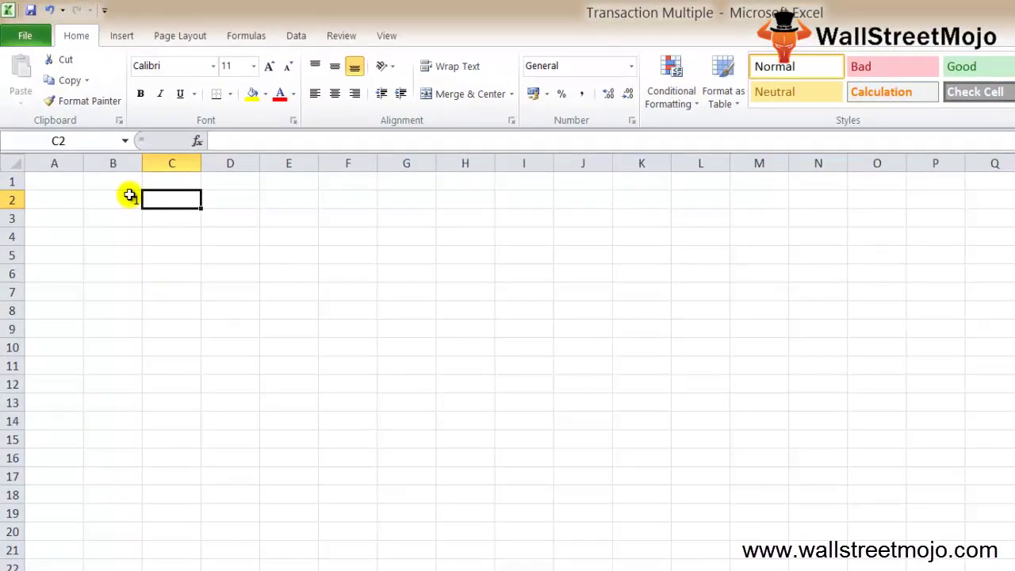
type("Past M&A")
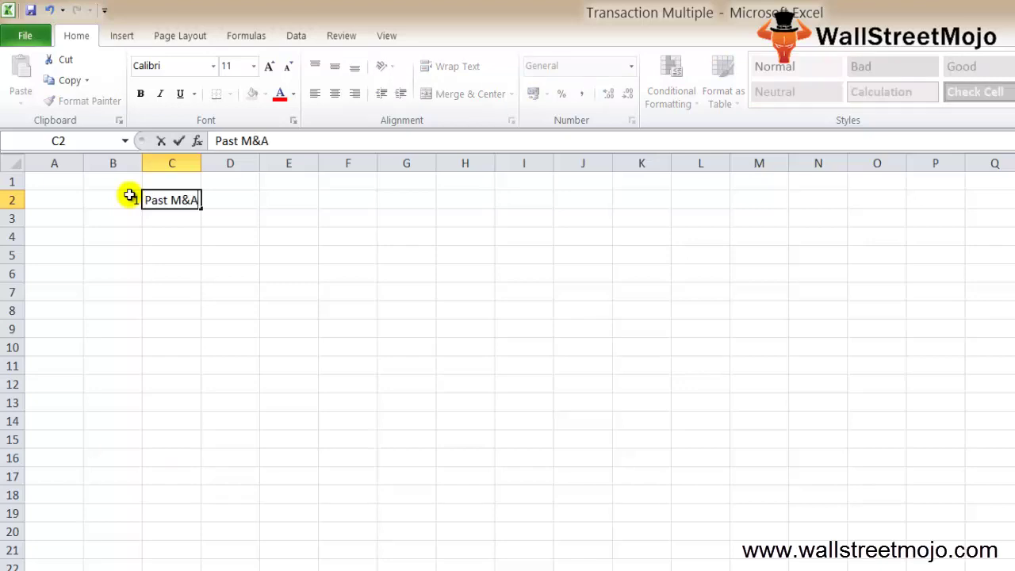
key("Return")
key("Up")
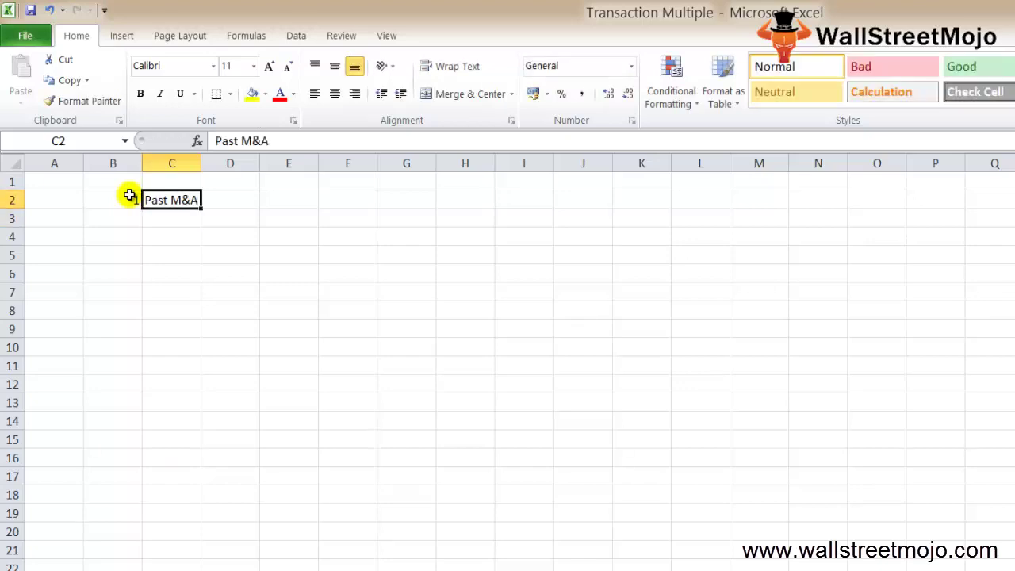
- Add note 2 in B3 with the label 'Price' in C3
key("Left")
key("Down")
type("2")
key("Return")
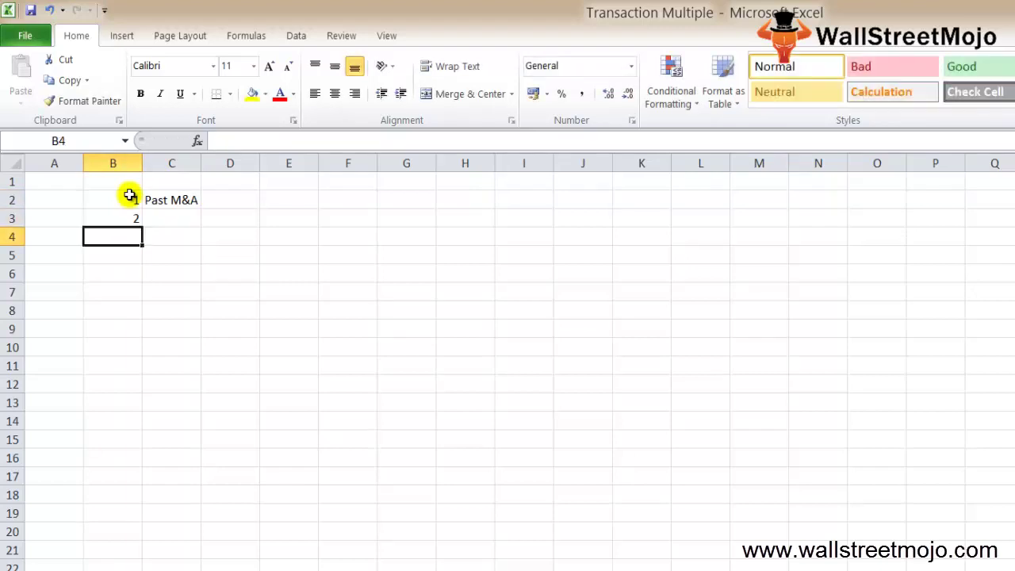
key("Up")
key("Right")
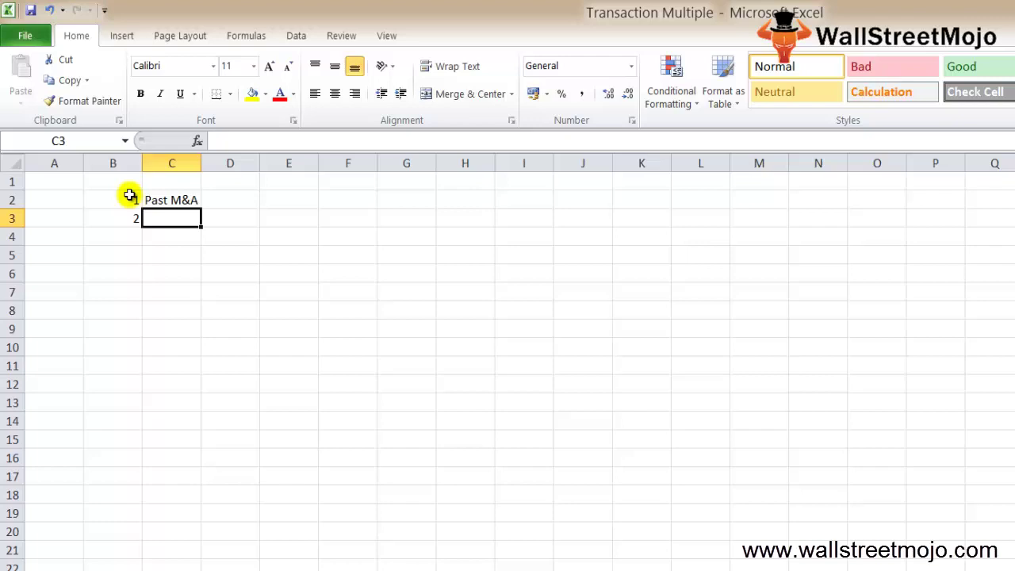
type("Price")
key("Return")
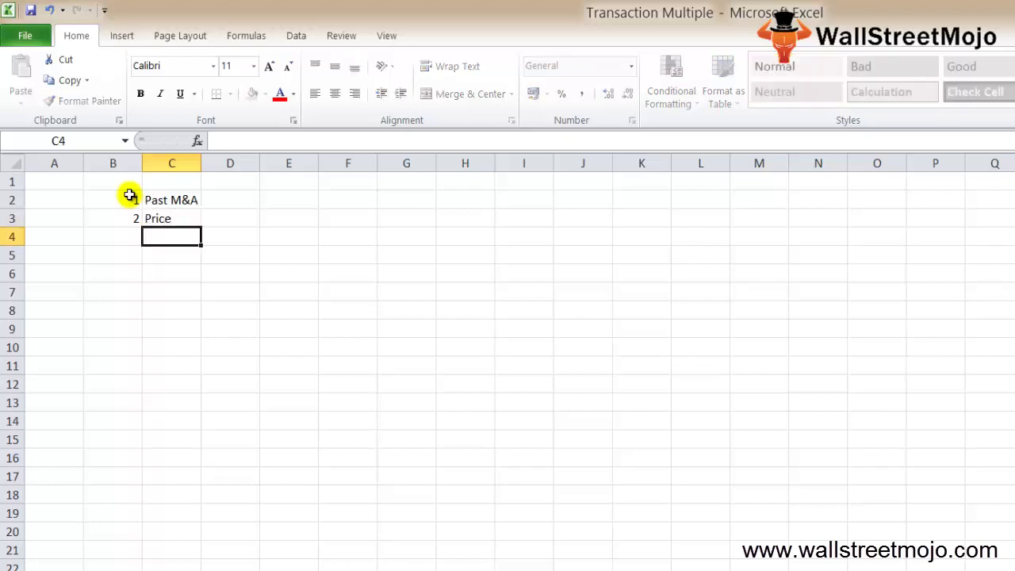
key("Up")
- Enter 'A' in D3 beside Price
key("Right")
type("A")
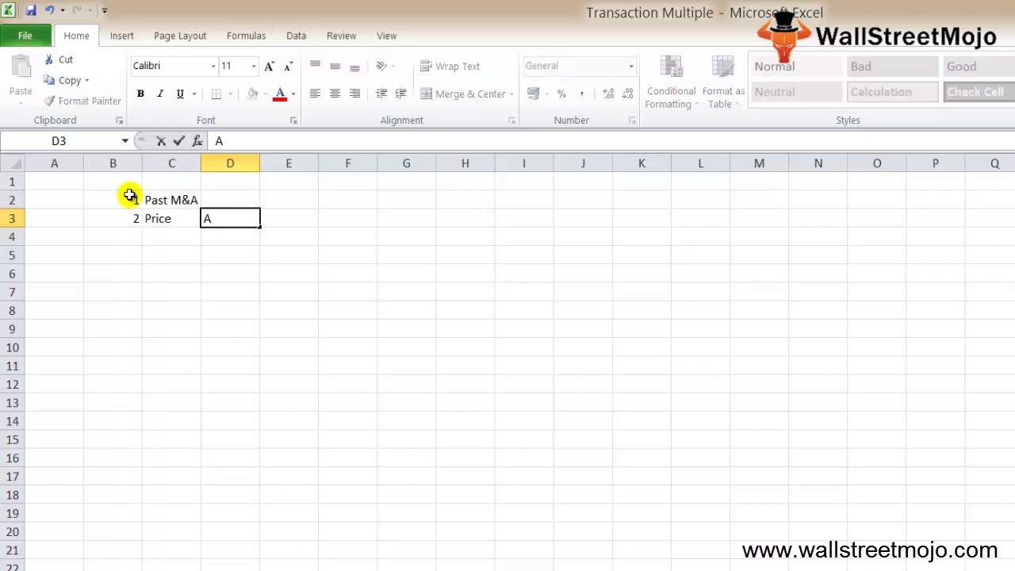
key("BackSpace")
type("A")
key("Return")
key("Up")
key("Right")
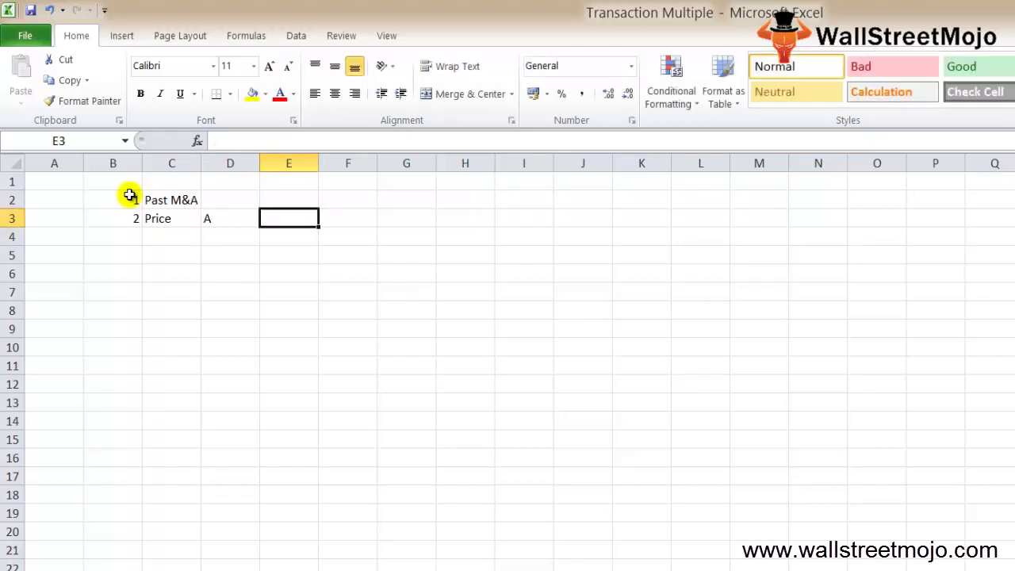
key("Left")
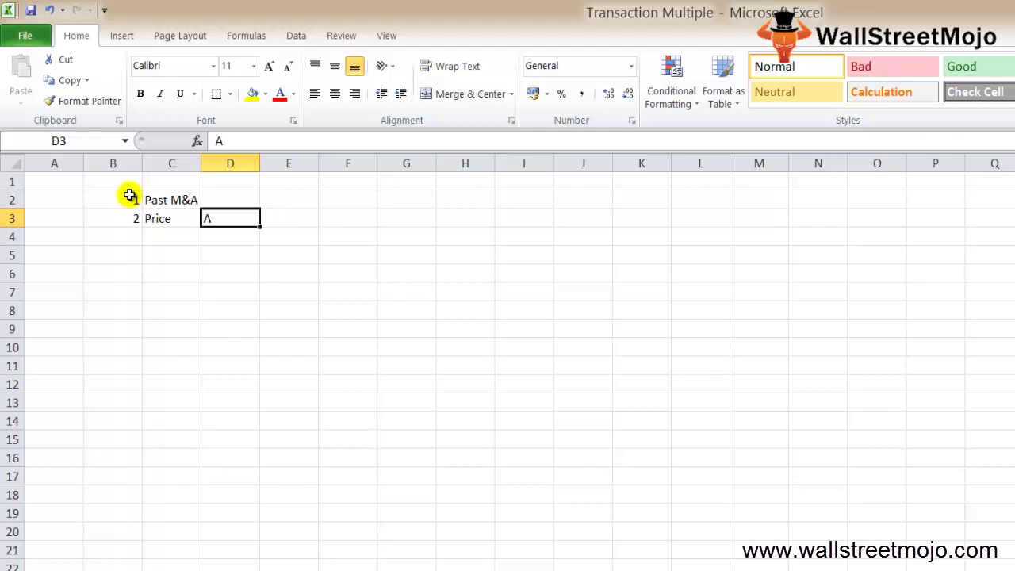
key("Right")
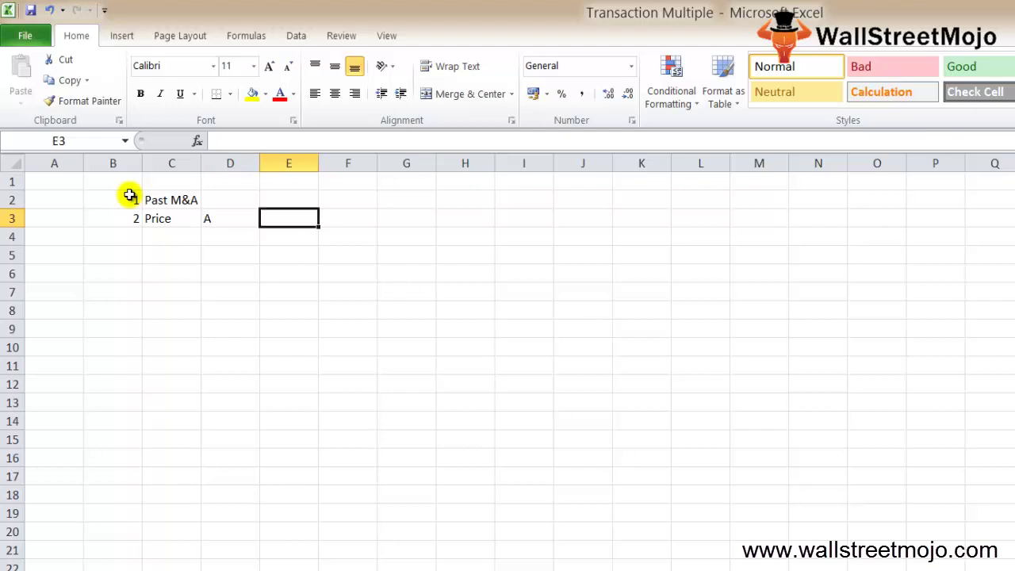
- Add the buyer labels 'Corp Develop', 'PE' and 'IB' in E3:G3
type("Corp Dev")
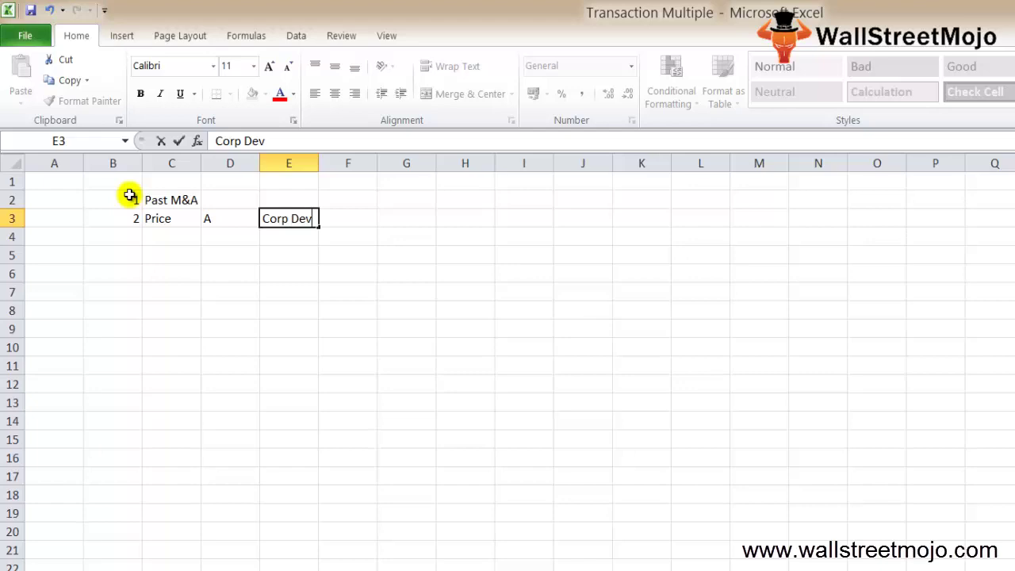
type("elop")
key("Return")
key("Right")
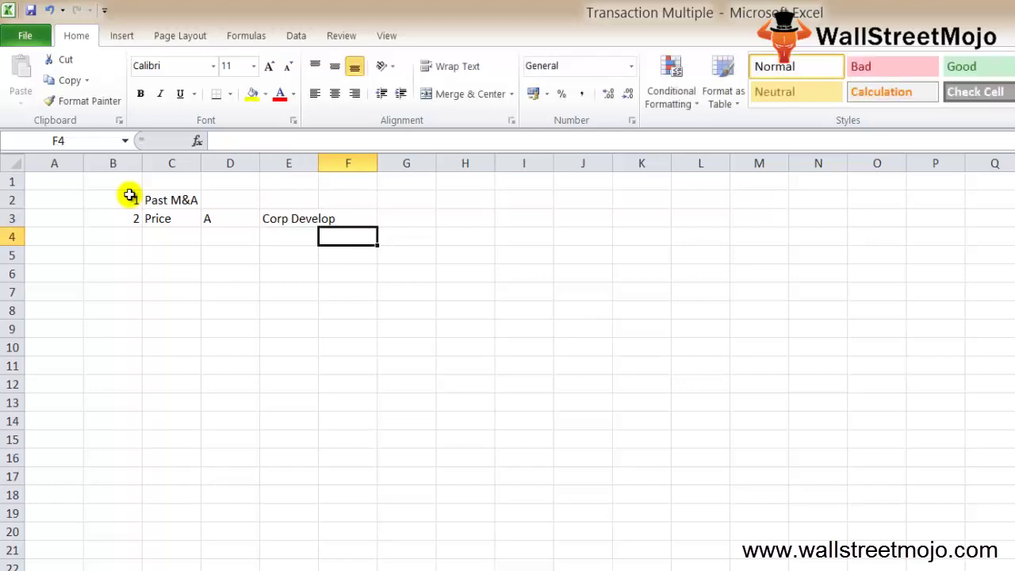
key("Up")
type("PE")
key("Return")
key("Up")
key("Right")
type("IB")
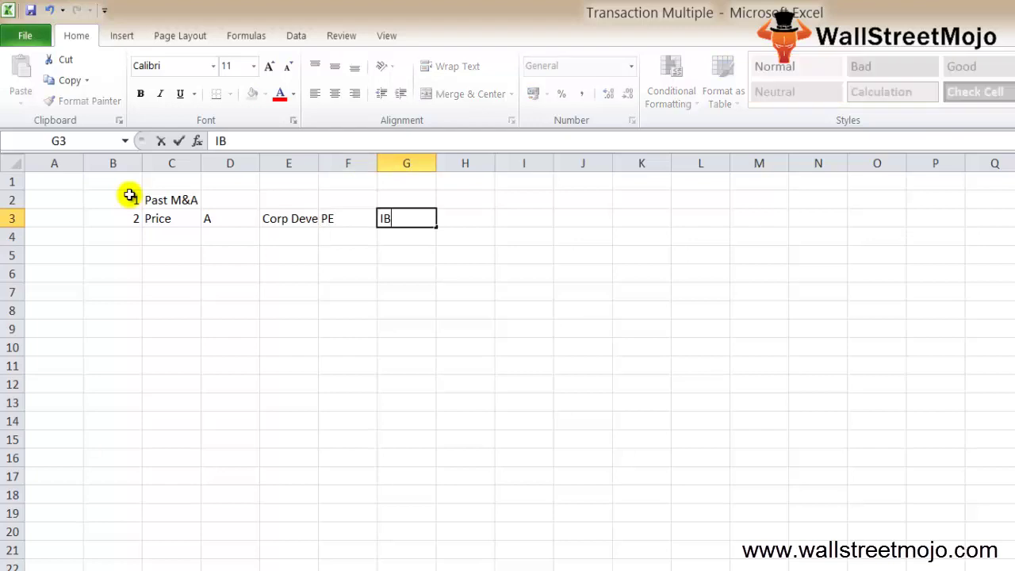
key("Return")
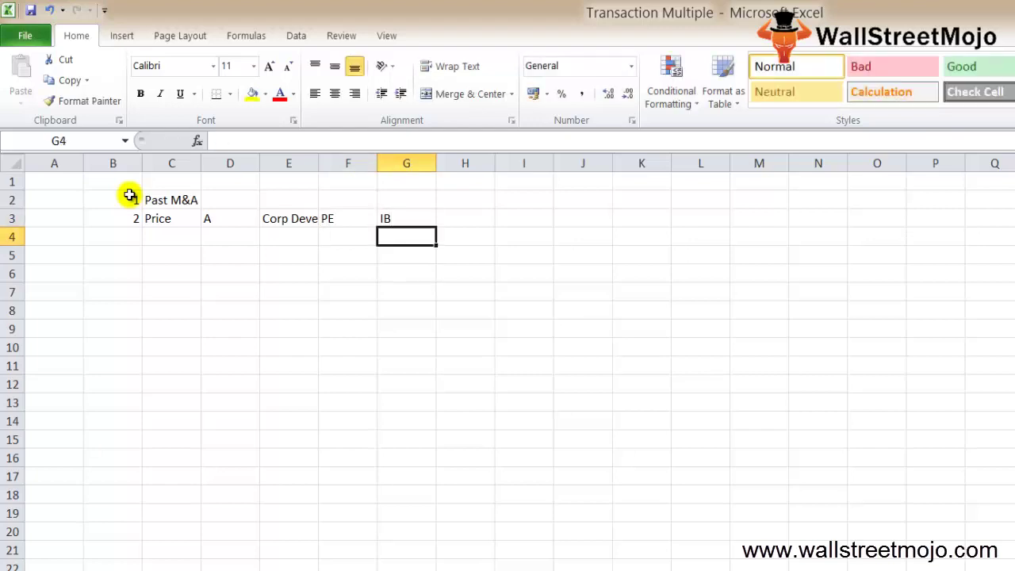
- Add note 3 in B4 with the label 'Similar buis' in C4
key("Left")
key("Left")
key("Left")
key("Left")
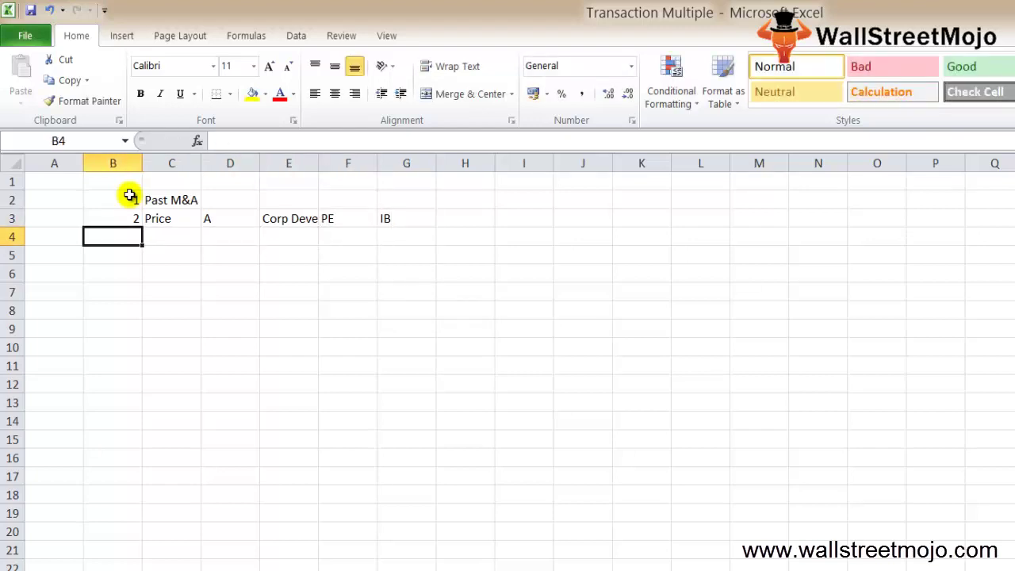
type("3")
key("Return")
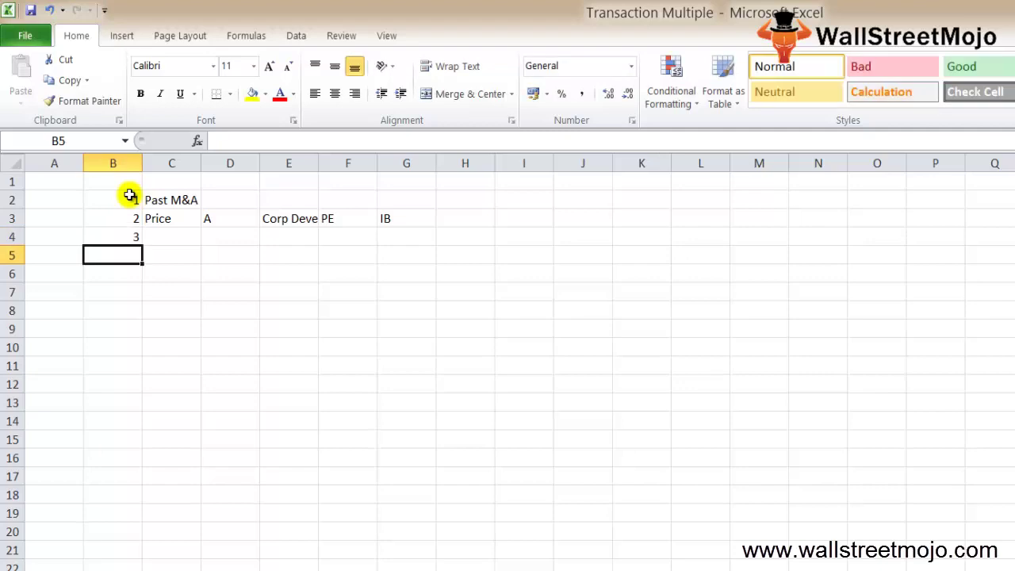
key("Right")
key("Up")
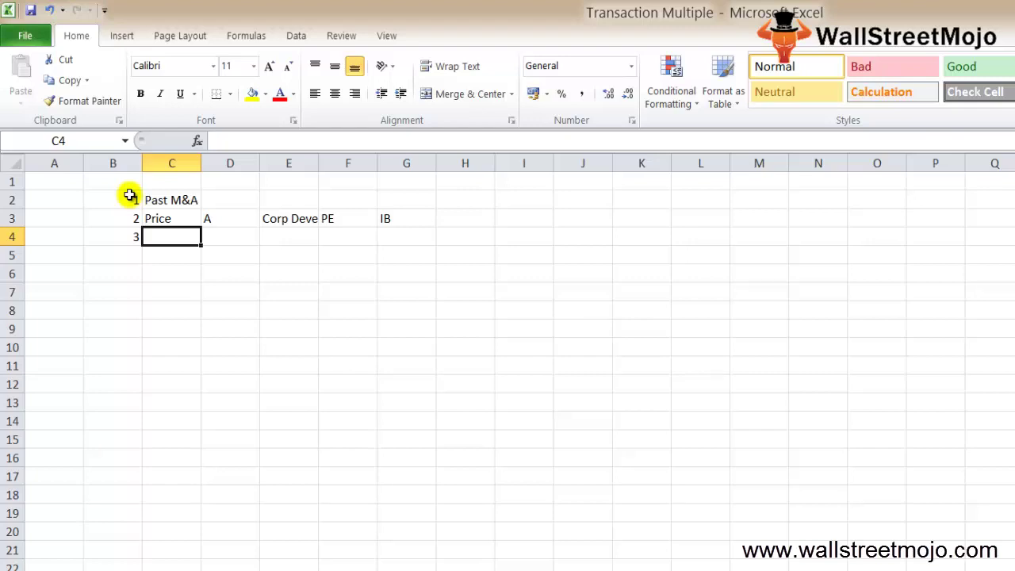
type("Similar ")
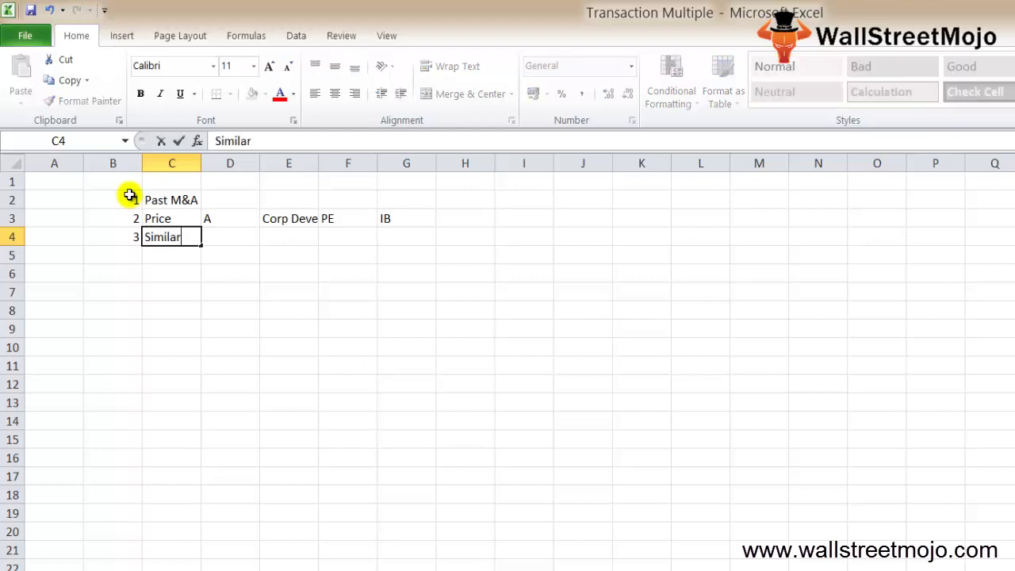
type("buis")
key("Return")
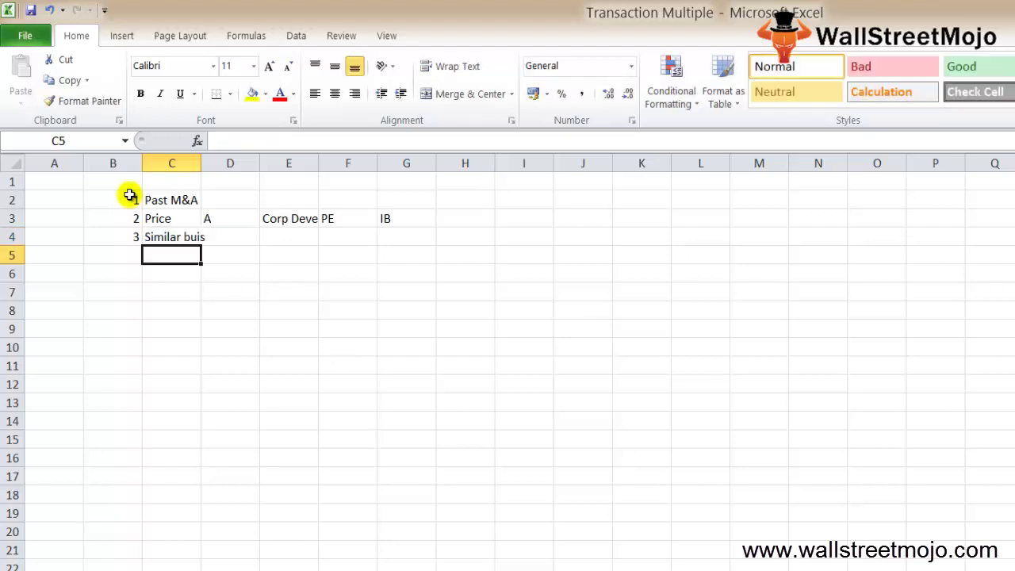
key("Up")
key("Right")
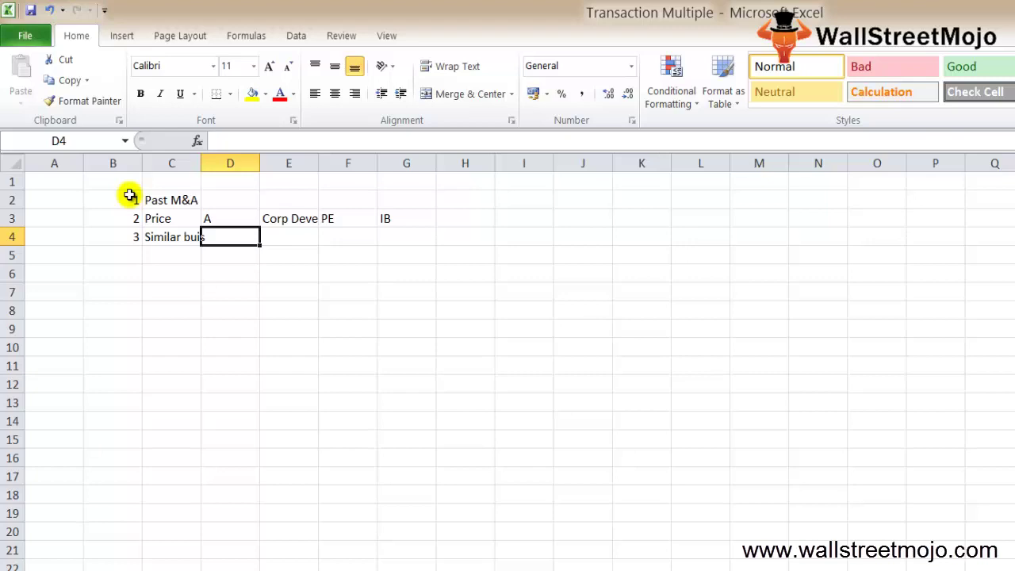
- Enter 'Step 1' in B7 and 'Identify the transaction' in C7
key("Down")
key("Down")
key("Left")
key("Left")
key("Down")
type("Step")
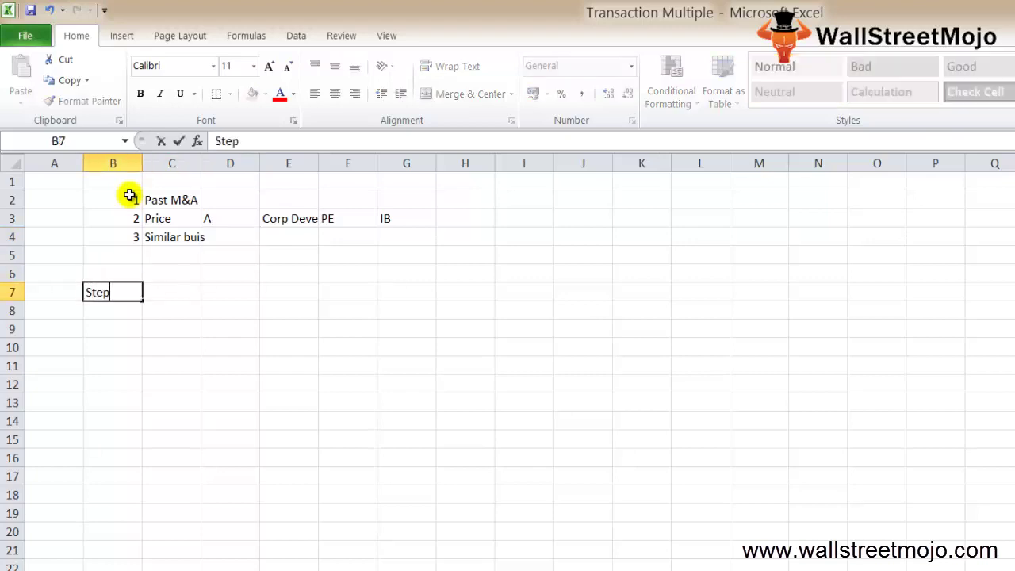
type(" 1")
key("Tab")
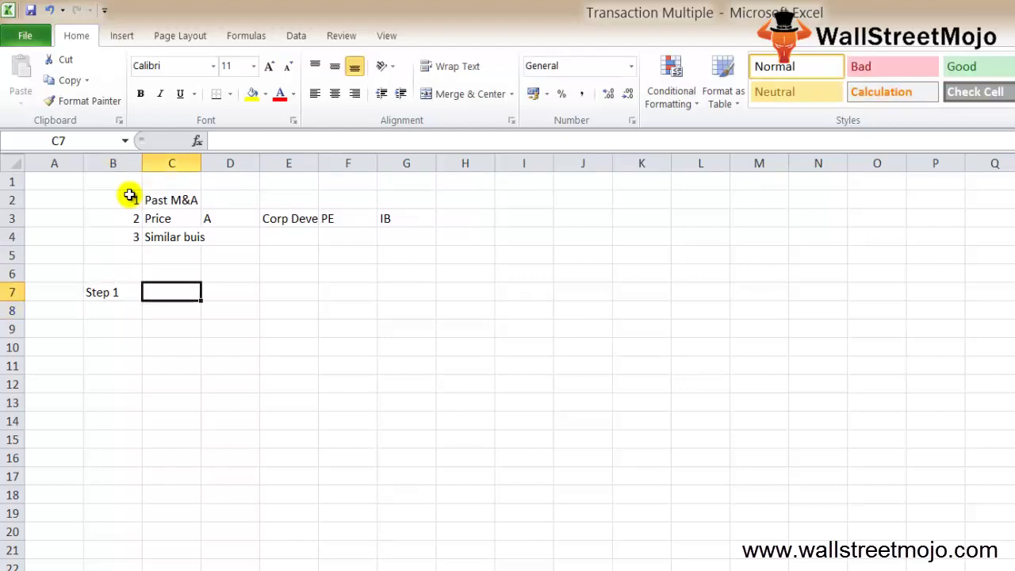
type("Identify th")
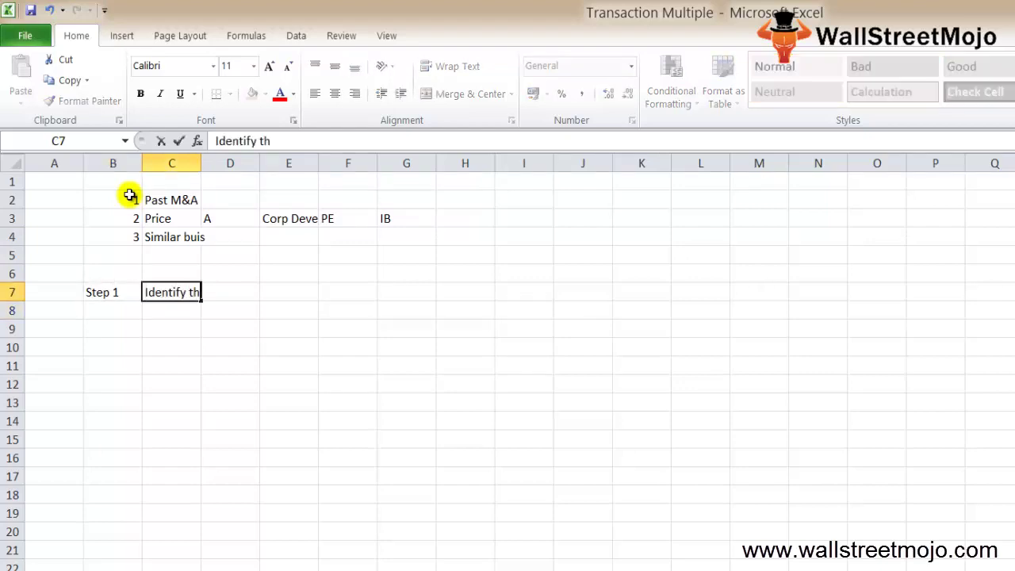
type("e transaction")
key("Return")
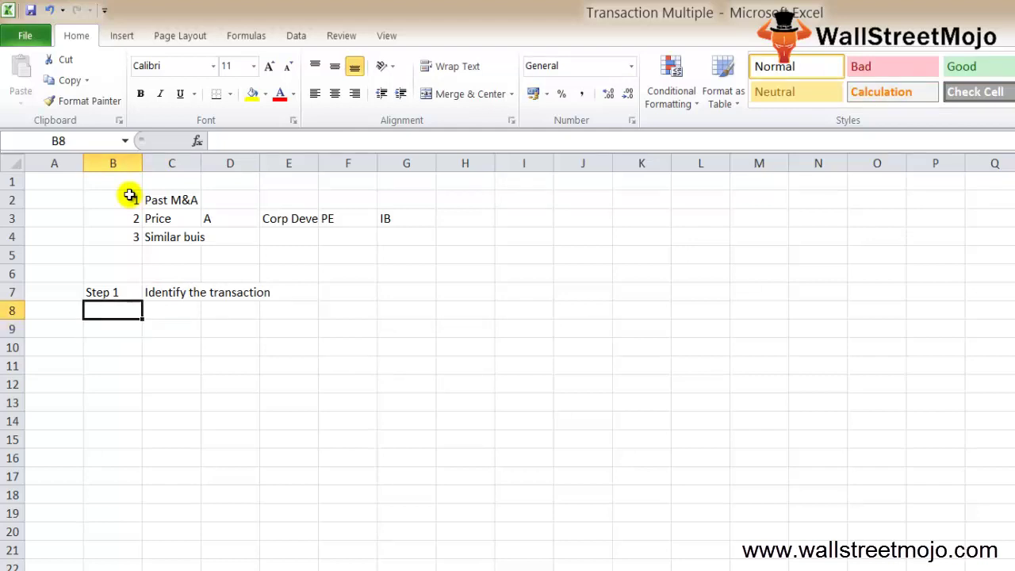
- List 'Co websites' in C8 as the first source
key("Tab")
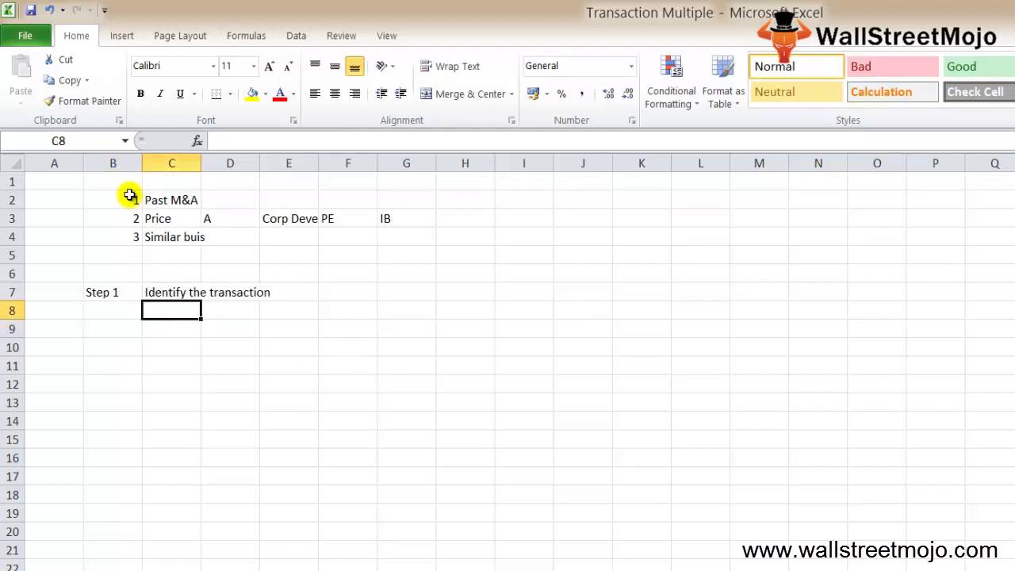
key("Up")
key("Down")
type("Co")
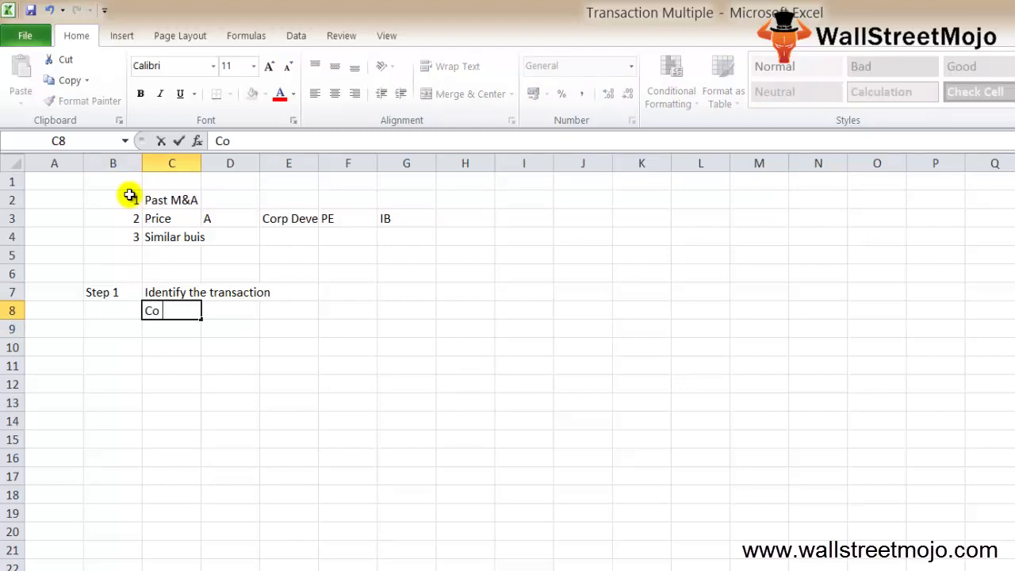
type(" websites")
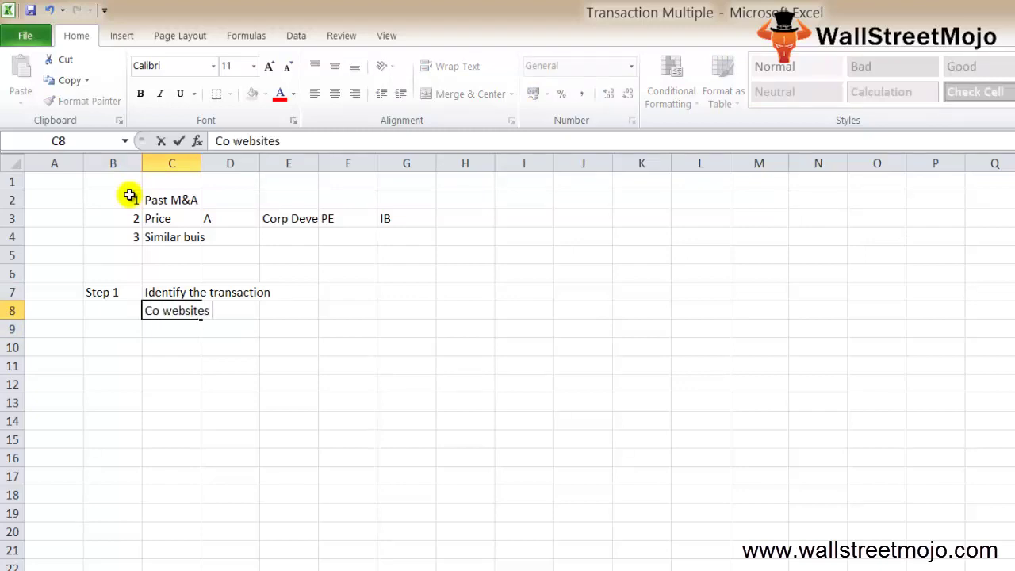
key("Return")
key("Up")
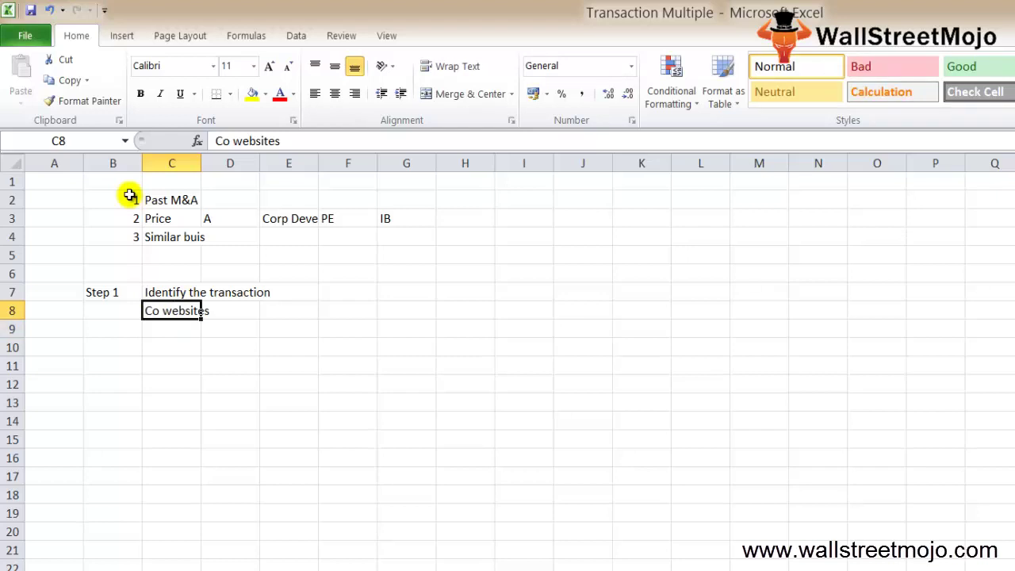
key("Right")
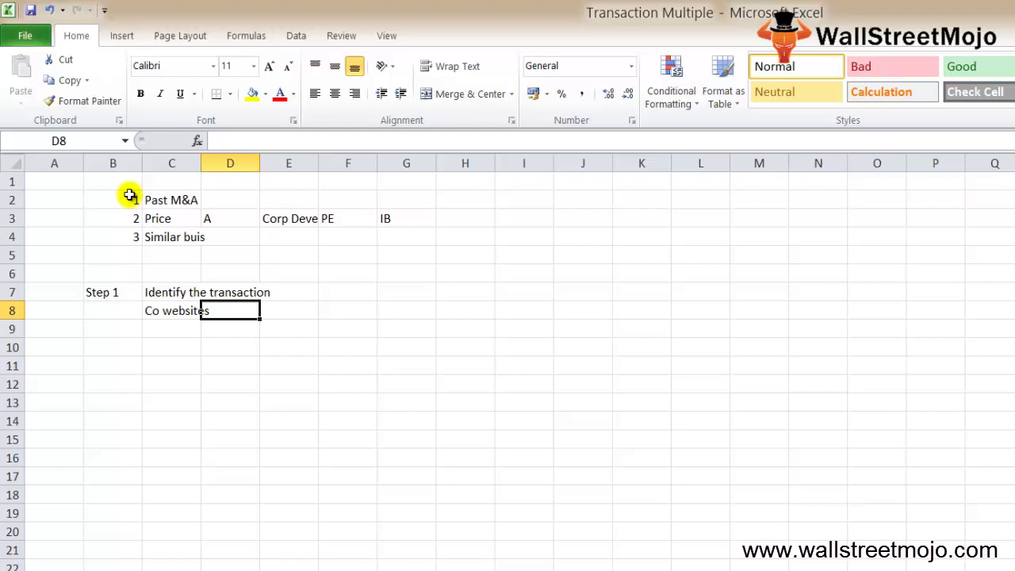
key("Left")
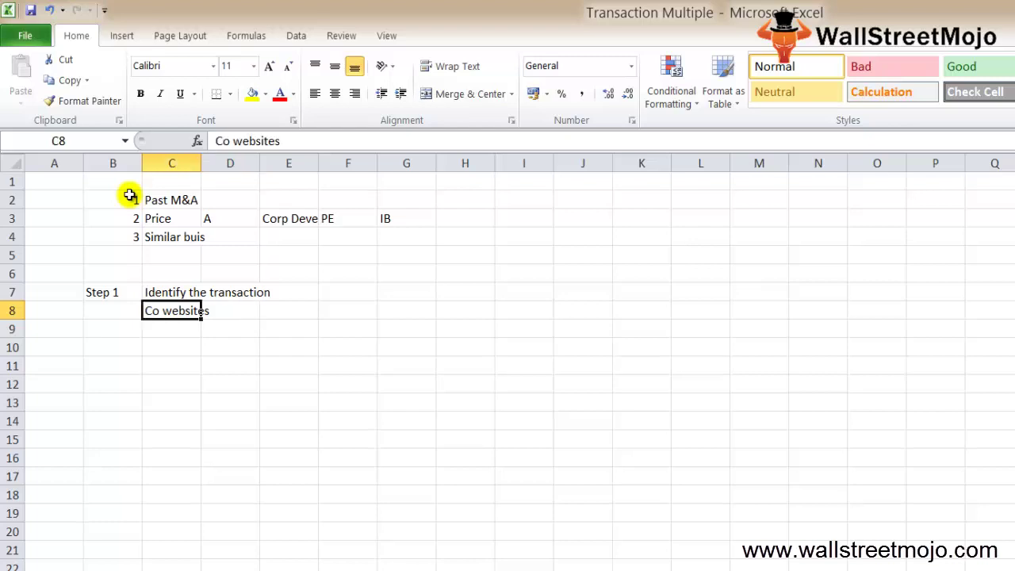
- Put a dash bullet in B8
key("Down")
key("Left")
key("Right")
key("Up")
key("Left")
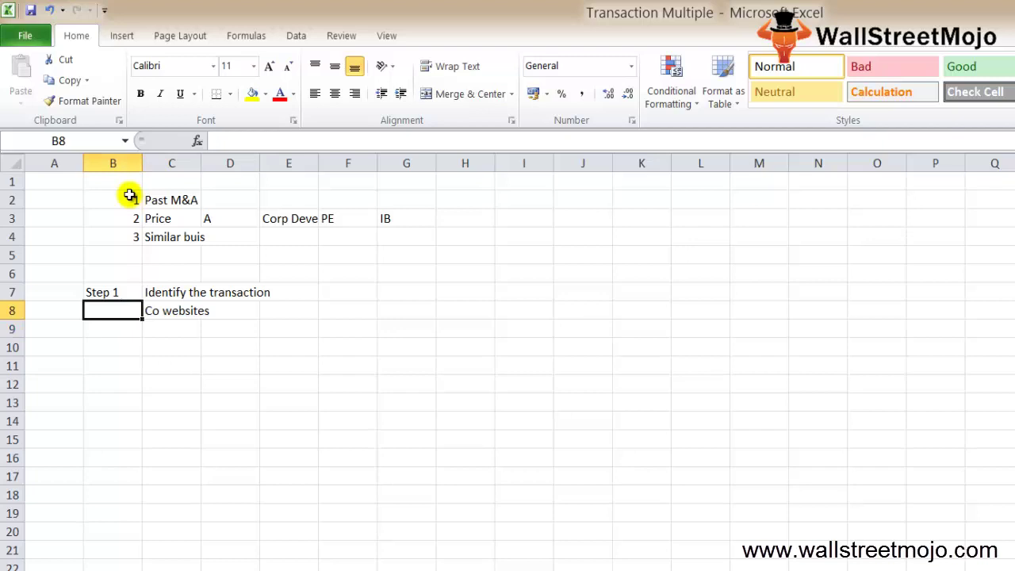
type("-")
key("Return")
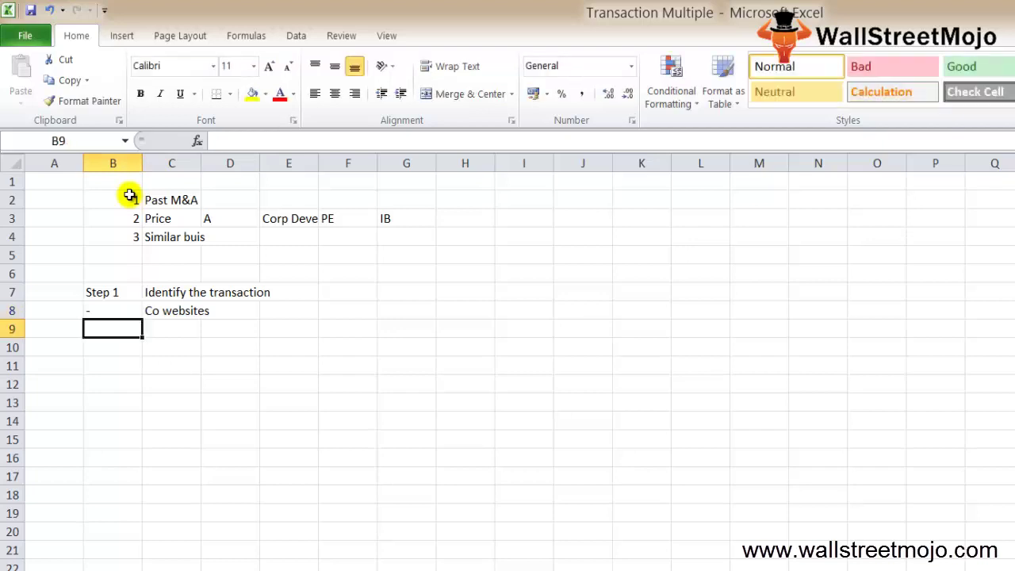
- Add a dash in B9 and the source 'Industry web' in C9
type("-")
key("Tab")
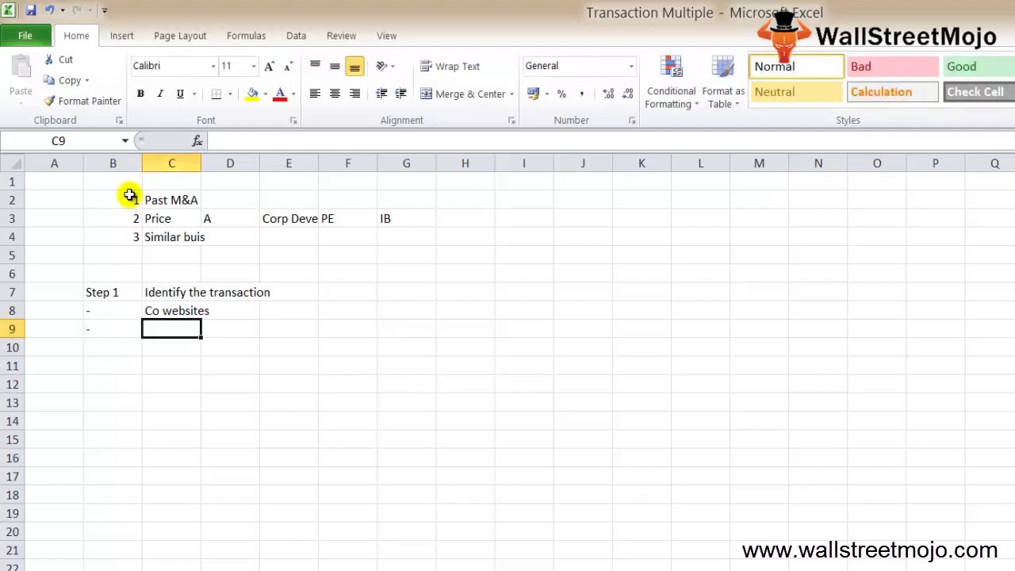
type("Insus")
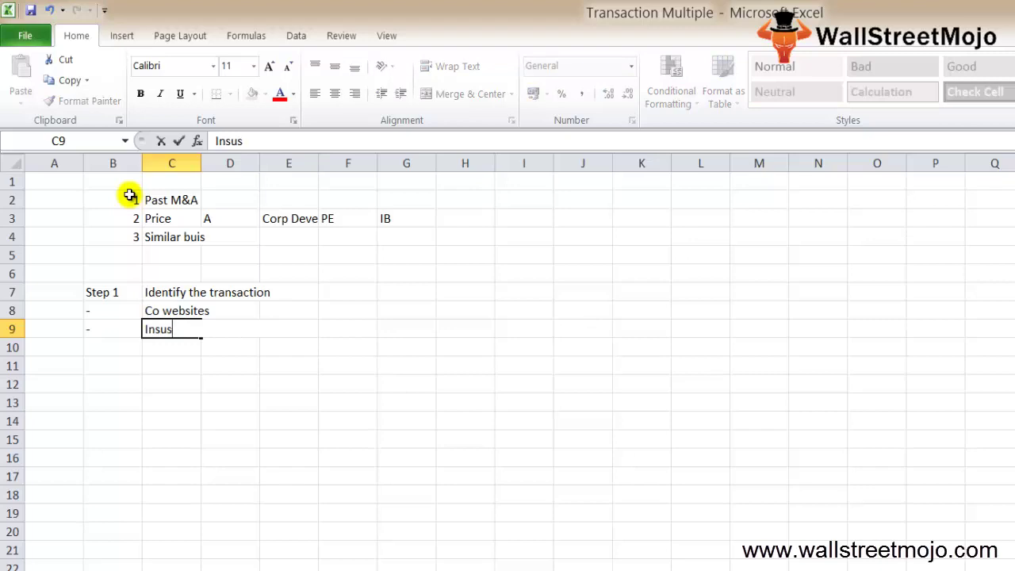
key("BackSpace")
key("BackSpace")
key("BackSpace")
type("dustry w")
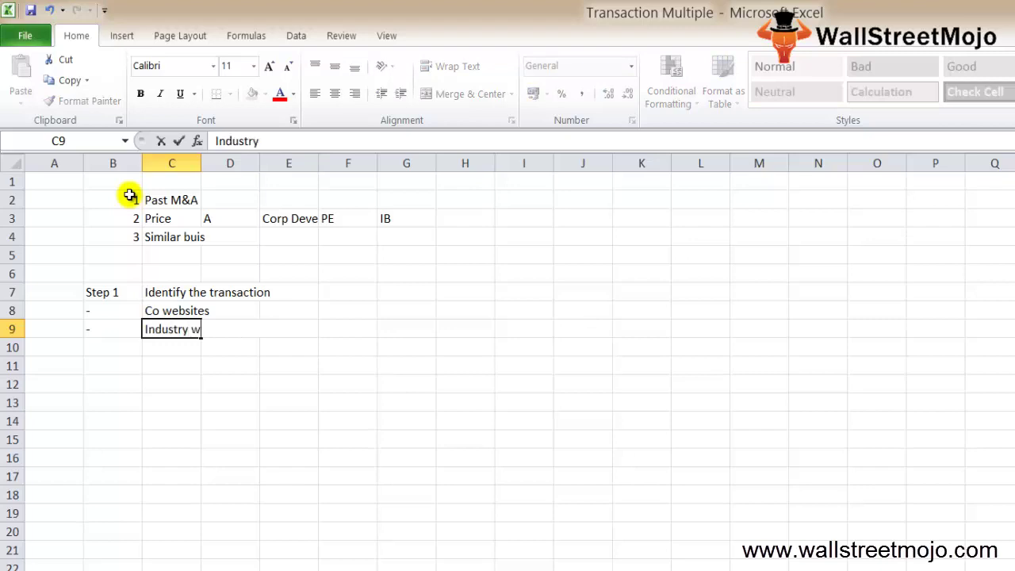
type("eb")
key("ctrl+Return")
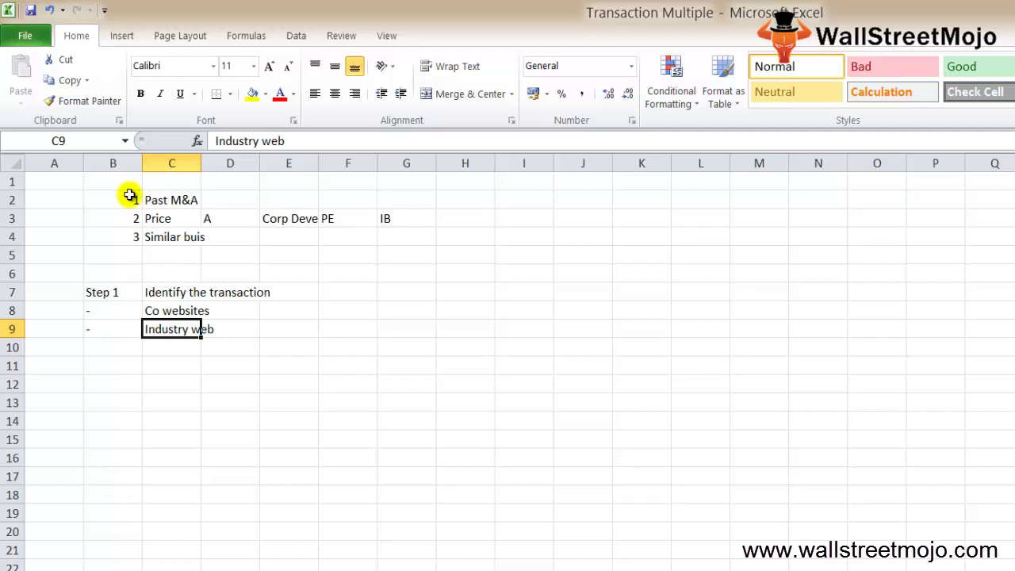
- Put a dash bullet in B10
key("Down")
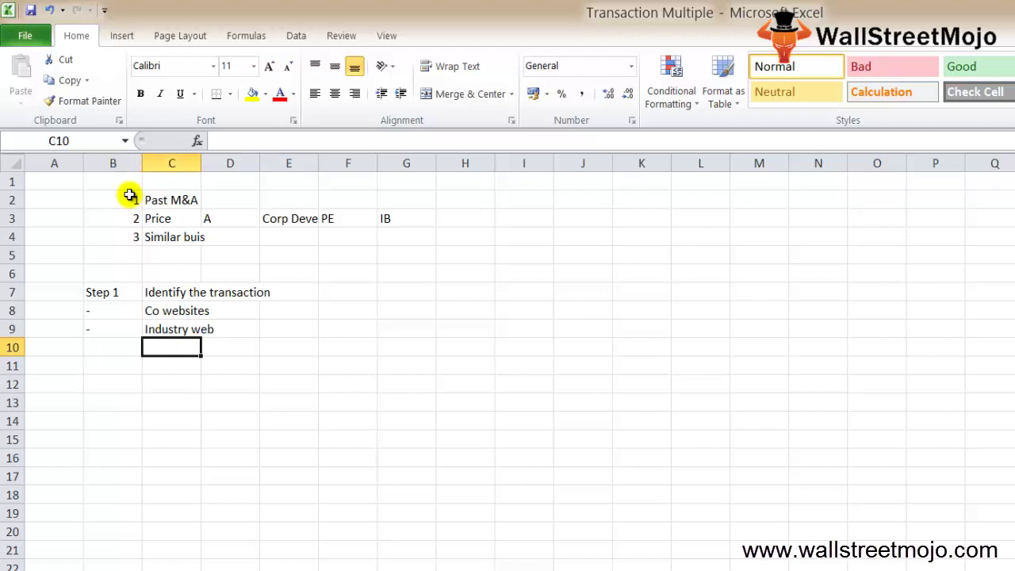
key("Left")
type("-")
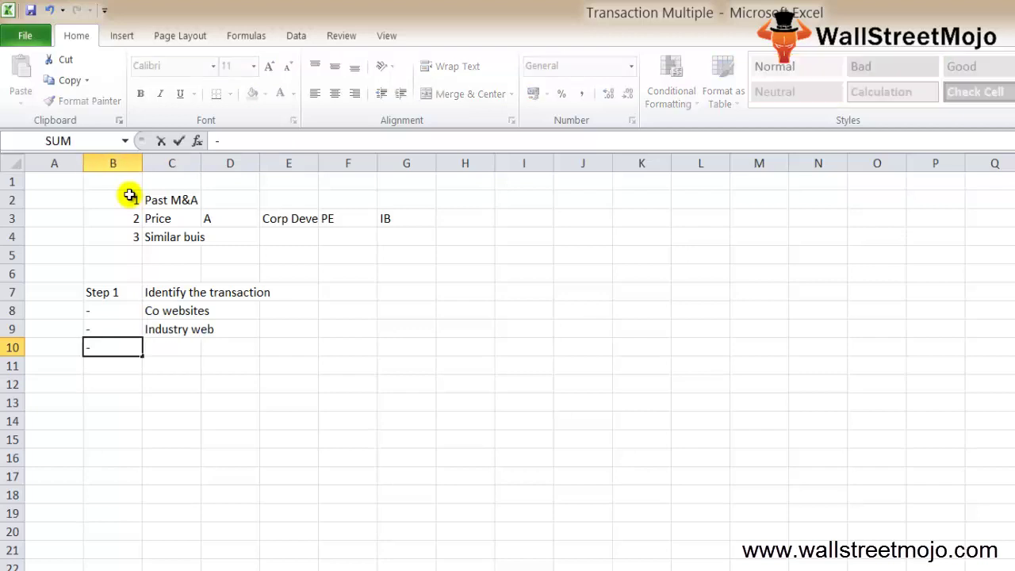
key("Up")
key("Right")
key("BackSpace")
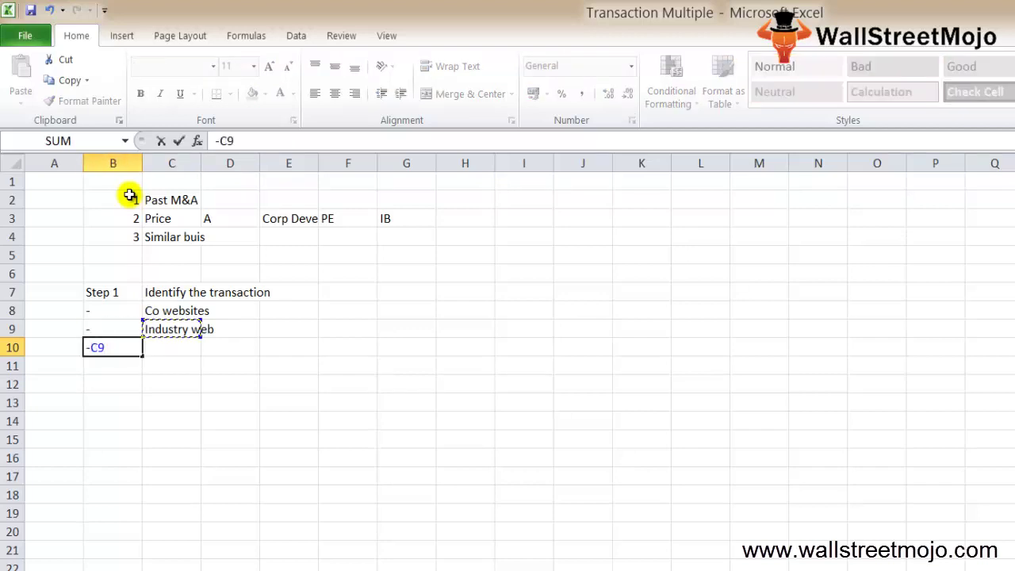
key("BackSpace")
key("Return")
- Enter 'Bloomberg CACS' in C10 as the third source
key("Up")
key("Right")
type("Bloomberg CACS")
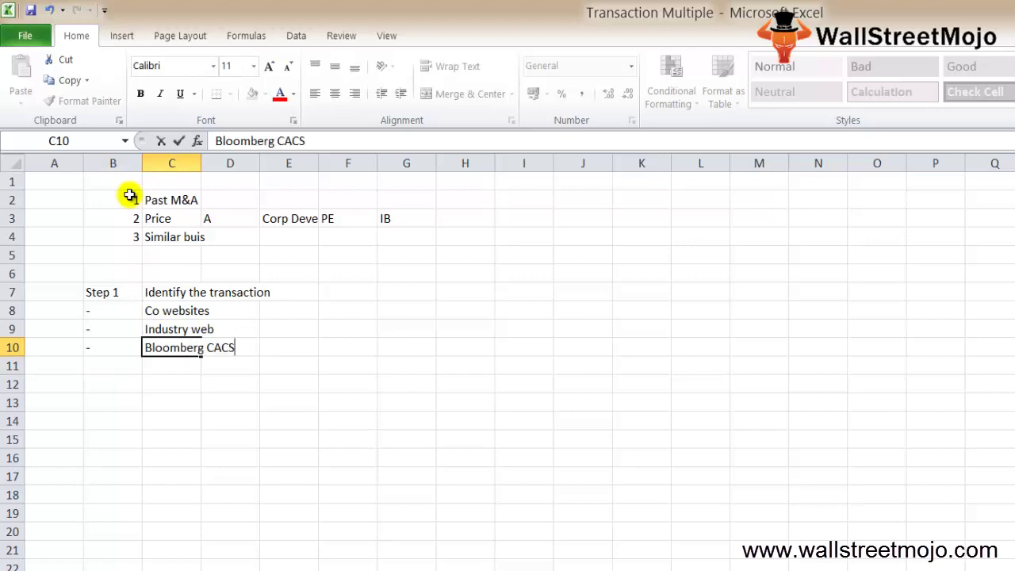
key("ctrl+Return")
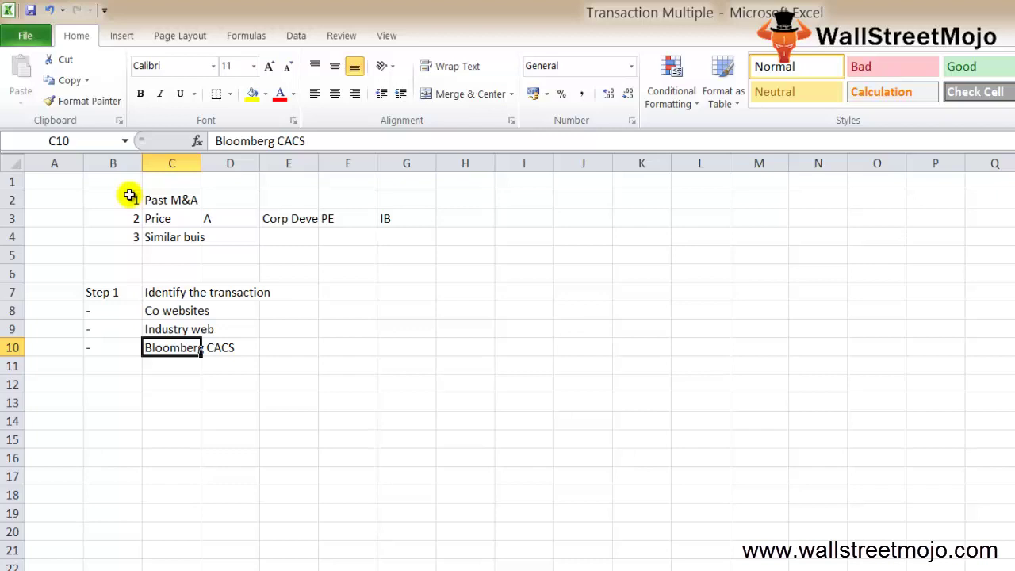
key("Down")
key("Left")
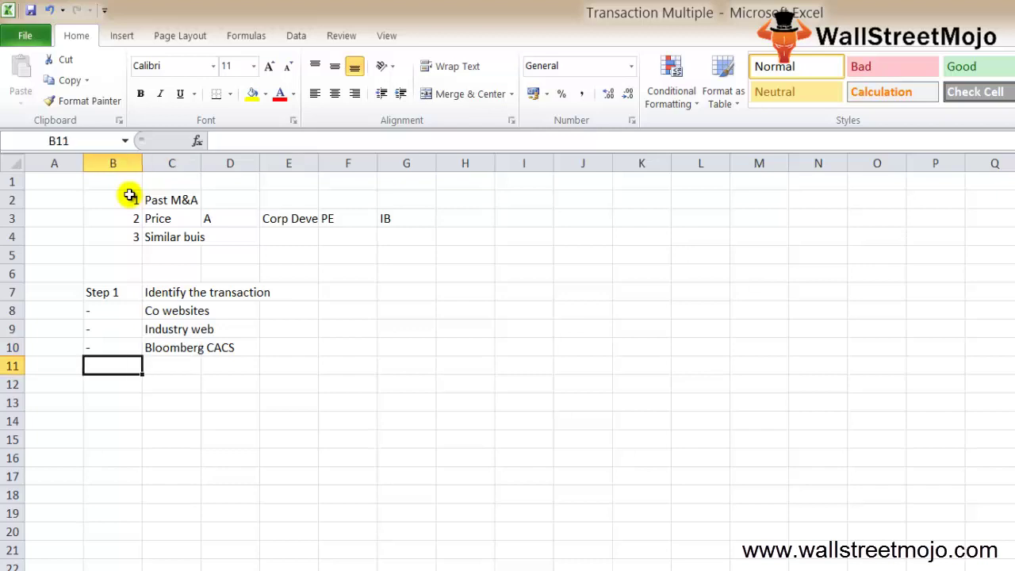
- Enter 'Step 2' in B12 and 'Identify the right transac multiple' in C12
key("Down")
type("Stp")
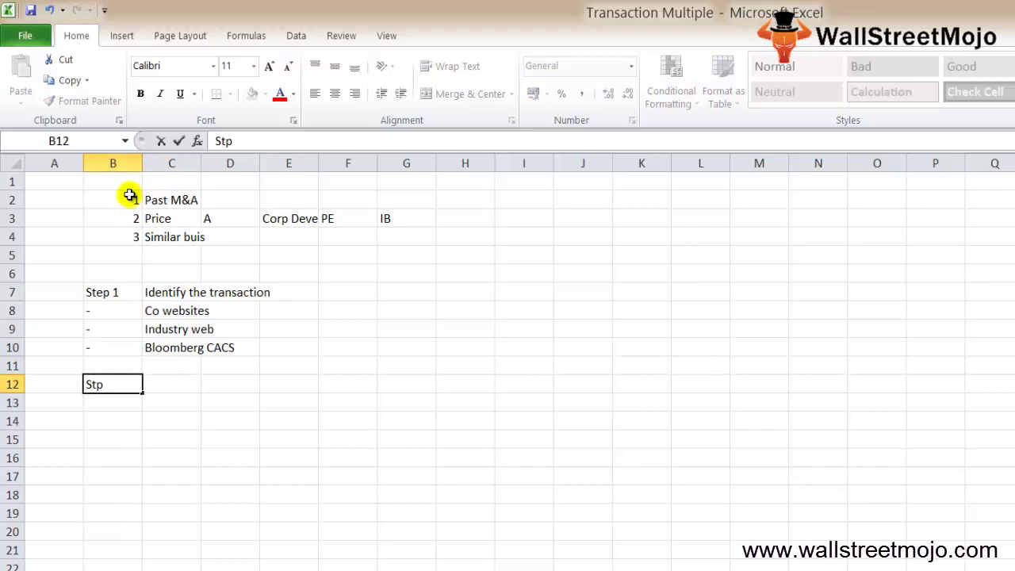
key("BackSpace")
type("2")
key("Tab")
type("I")
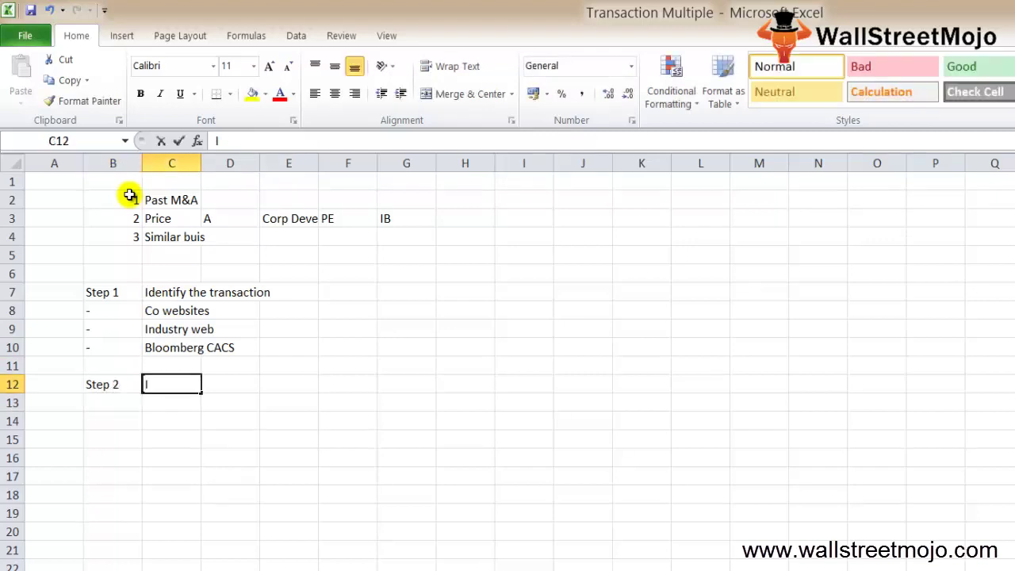
type("dentify")
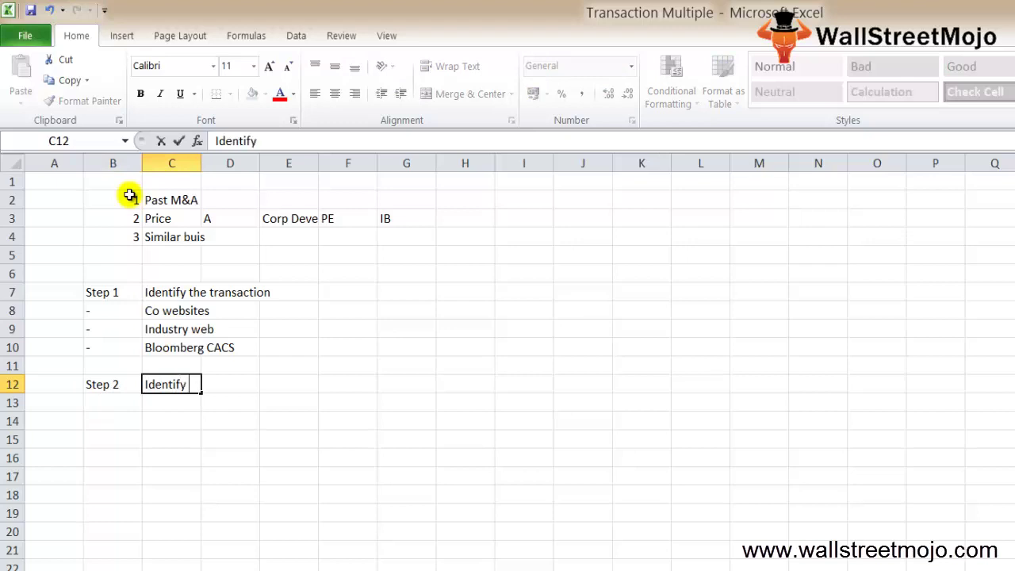
type(" the reight ")
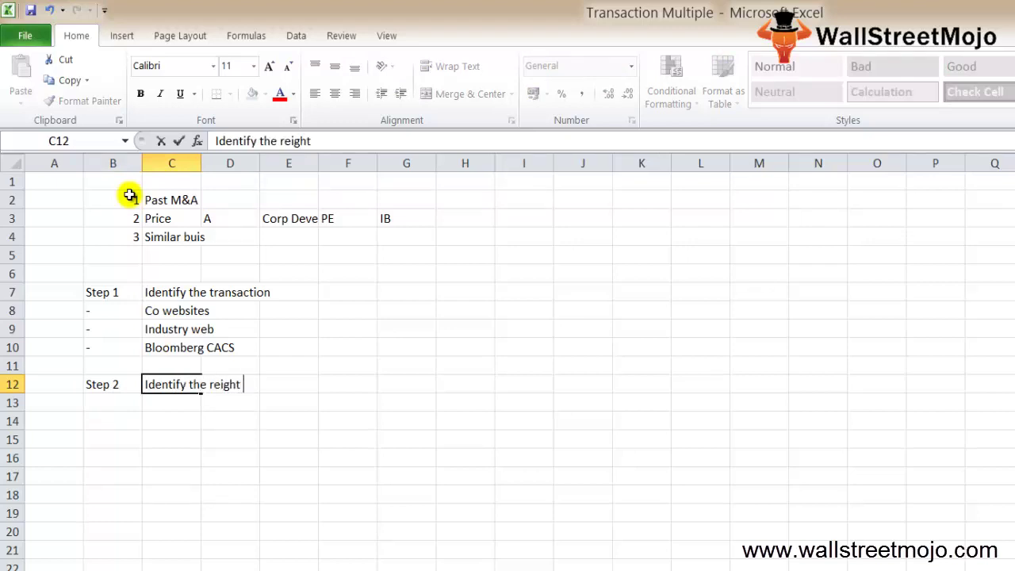
key("BackSpace")
key("BackSpace")
key("BackSpace")
key("BackSpace")
key("BackSpace")
key("BackSpace")
type("ight ")
type("transac m")
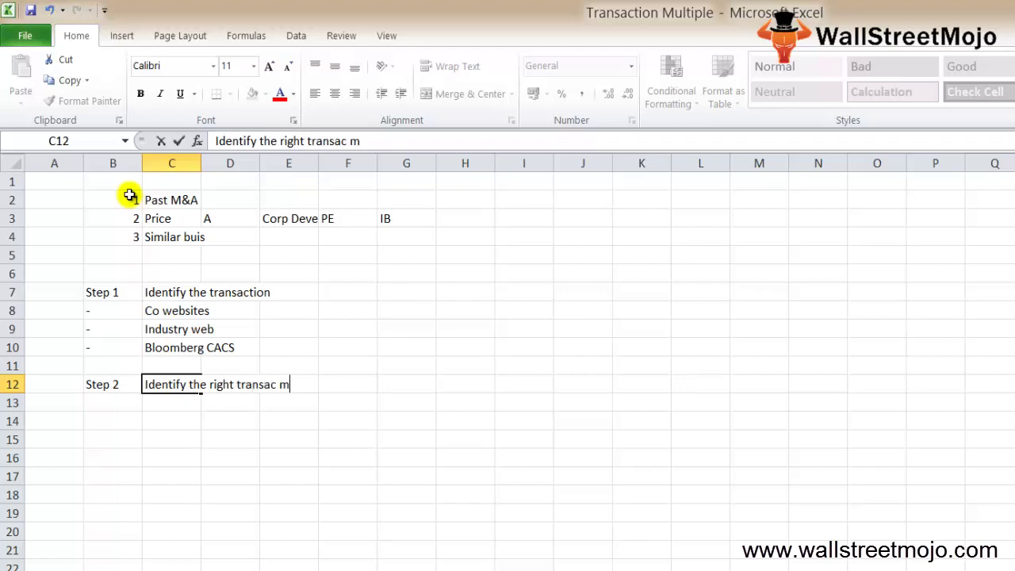
type("ultiple")
key("Return")
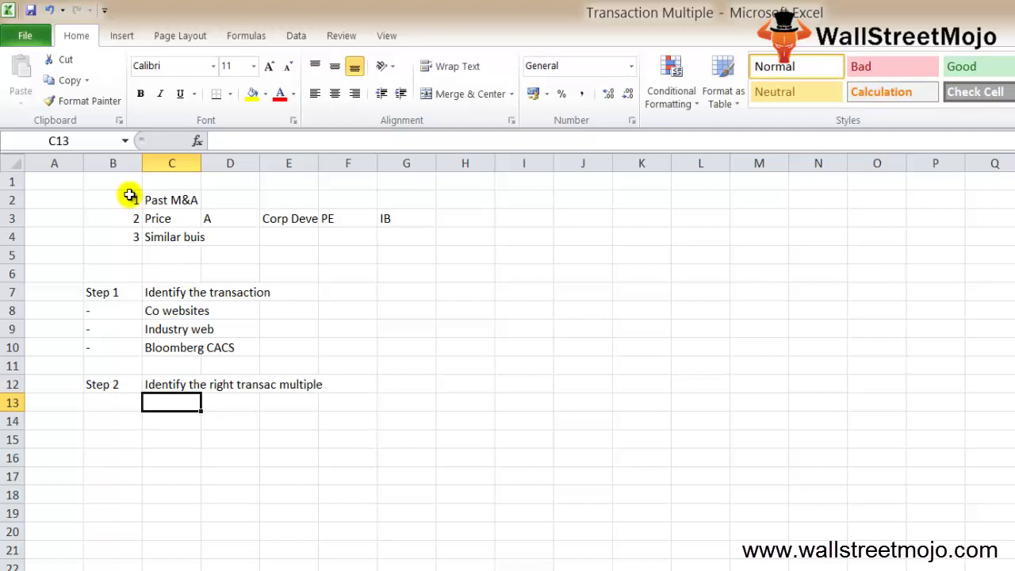
- Enter 'Time' in C14 as the first Step 2 criterion
key("Down")
key("Down")
key("Up")
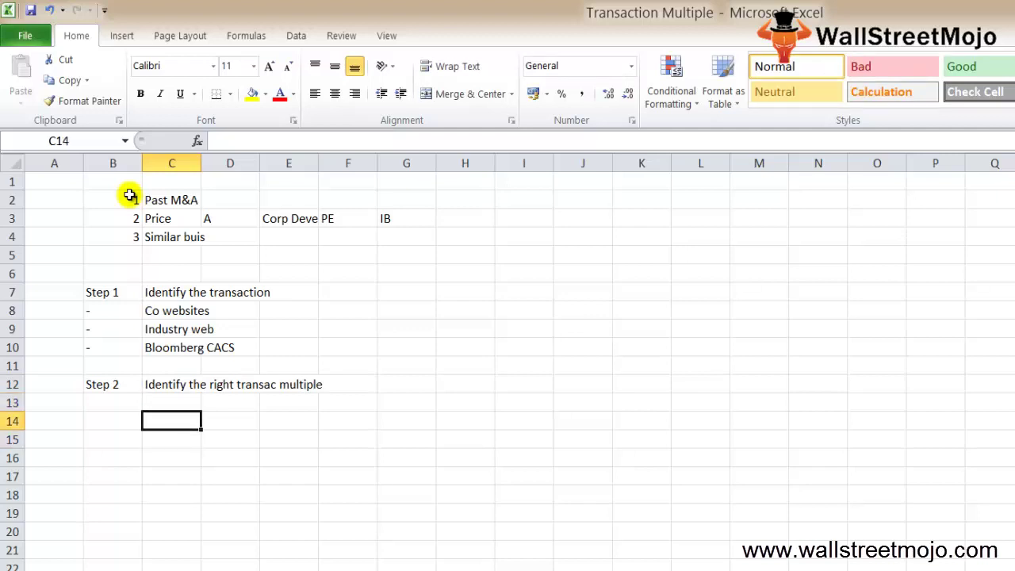
type("Time")
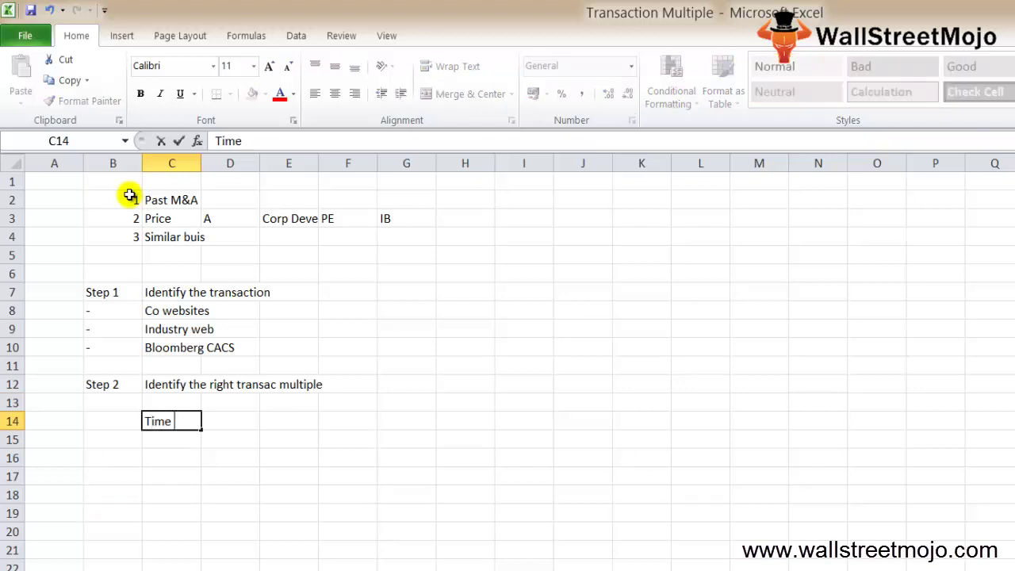
key("Return")
key("Up")
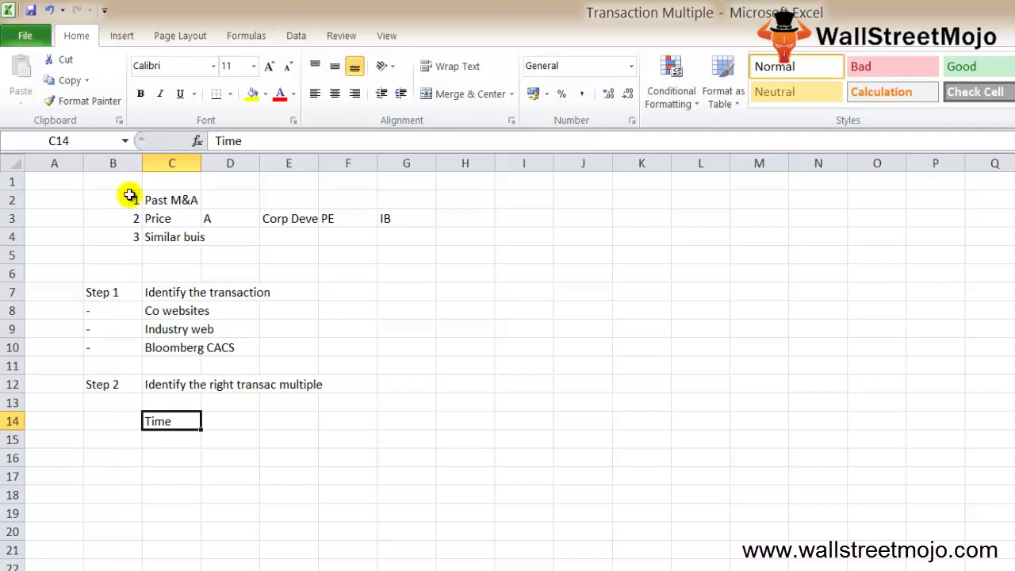
key("Return")
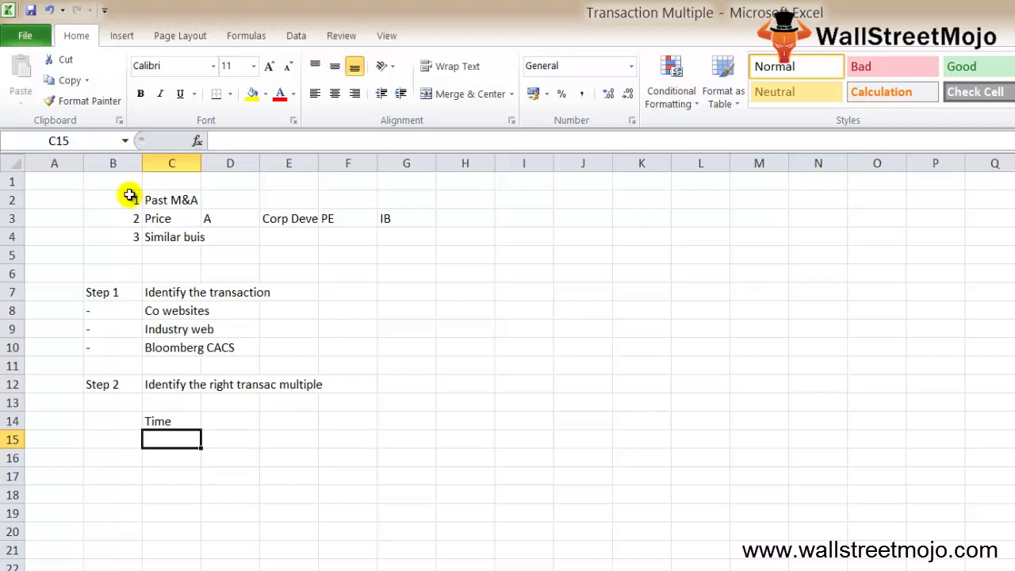
- Add 'Revenue' in C15 with 'AR' beside it in D15
type("Revenue")
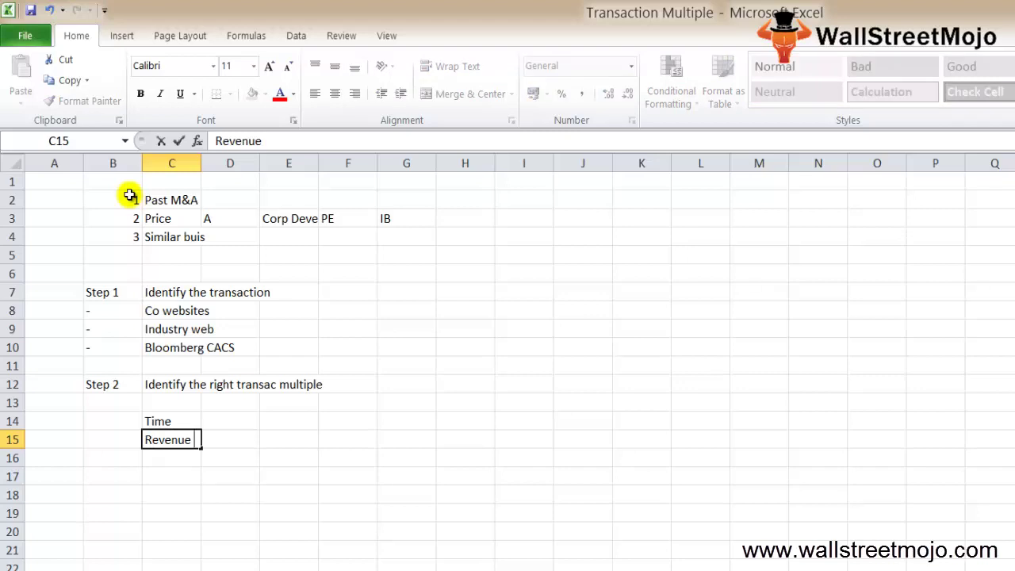
key("Tab")
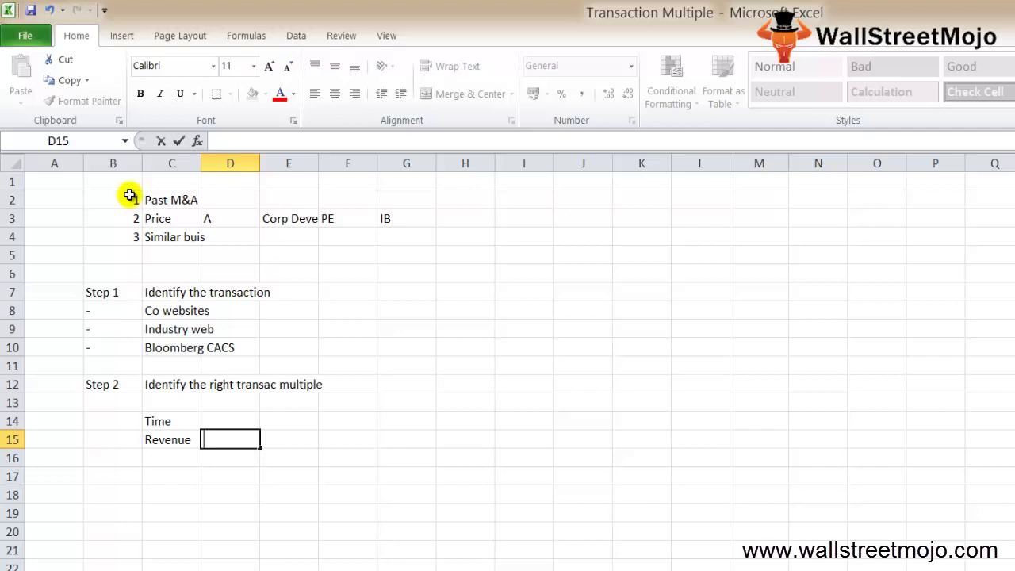
type("AR")
key("Tab")
key("Left")
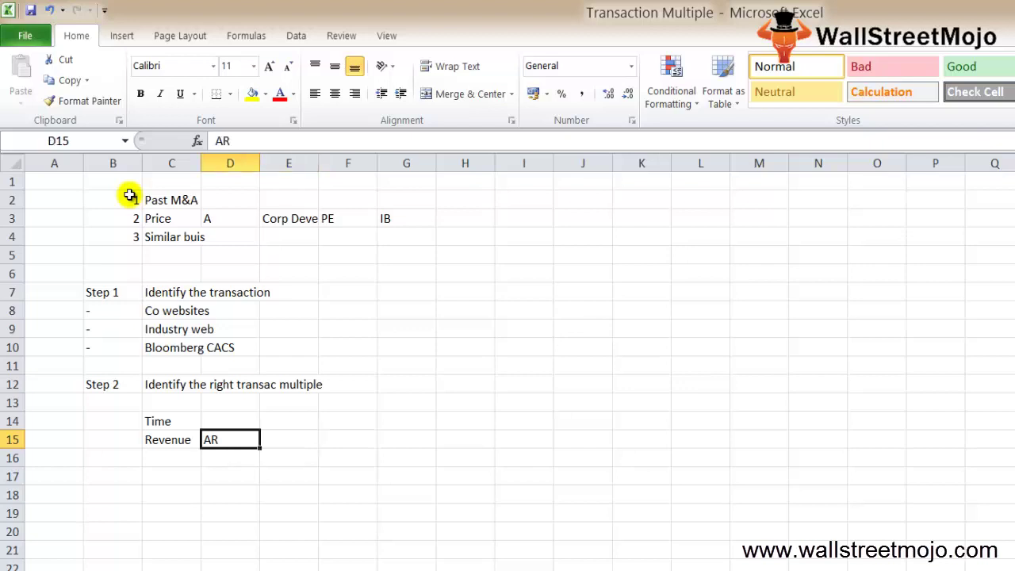
key("Left")
key("Left")
key("Down")
key("Right")
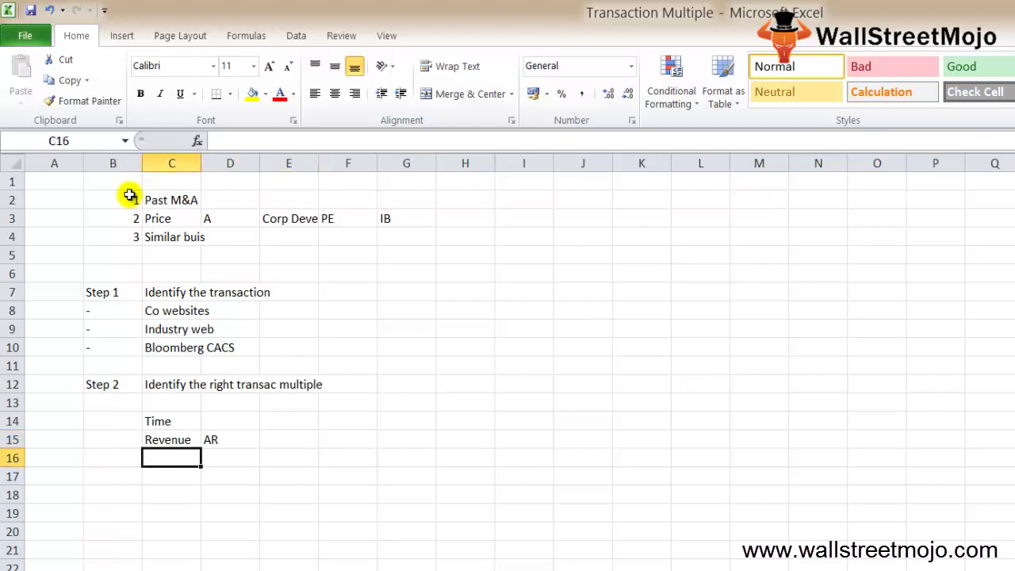
- Add the criteria 'Type of business' and 'Location' in C16:C17
type("Type of")
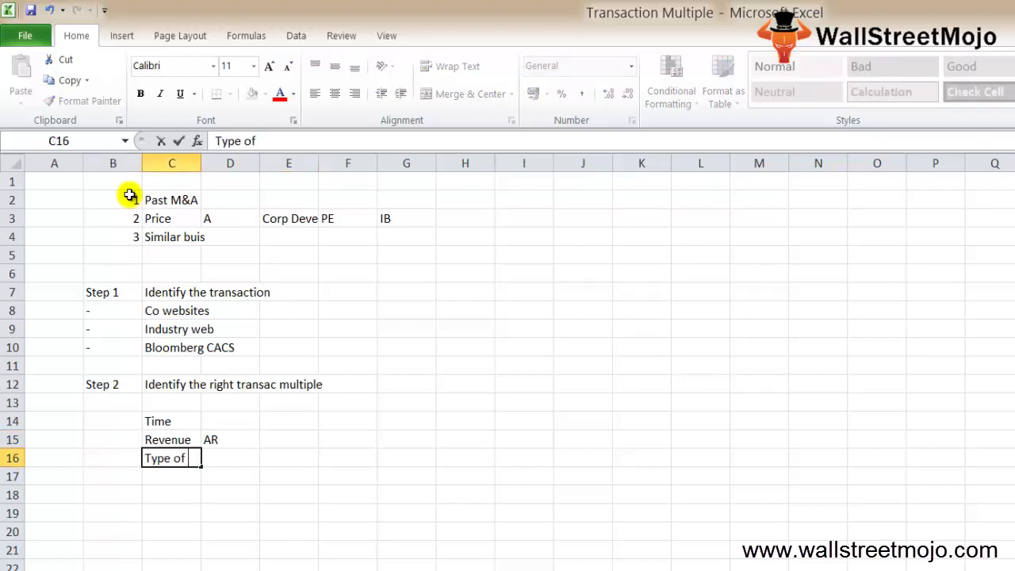
type(" business")
key("Return")
key("Up")
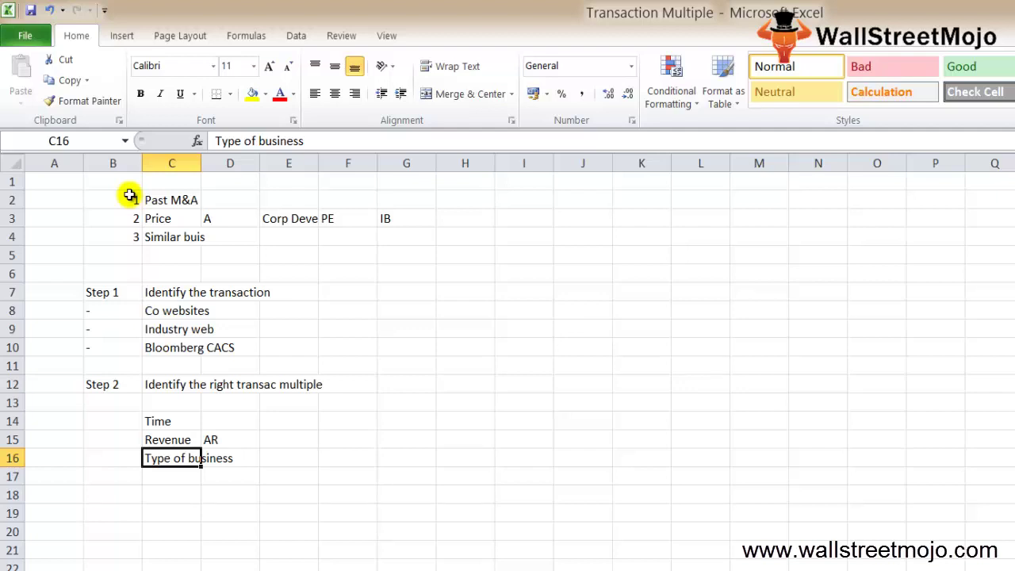
key("Return")
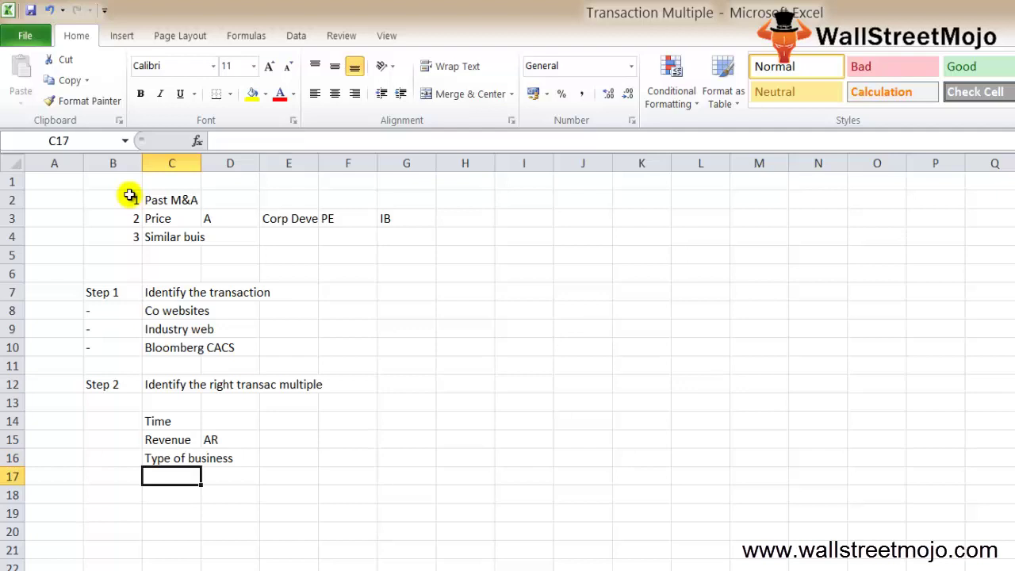
type("L")
type("oaca")
key("BackSpace")
key("BackSpace")
key("BackSpace")
type("cation")
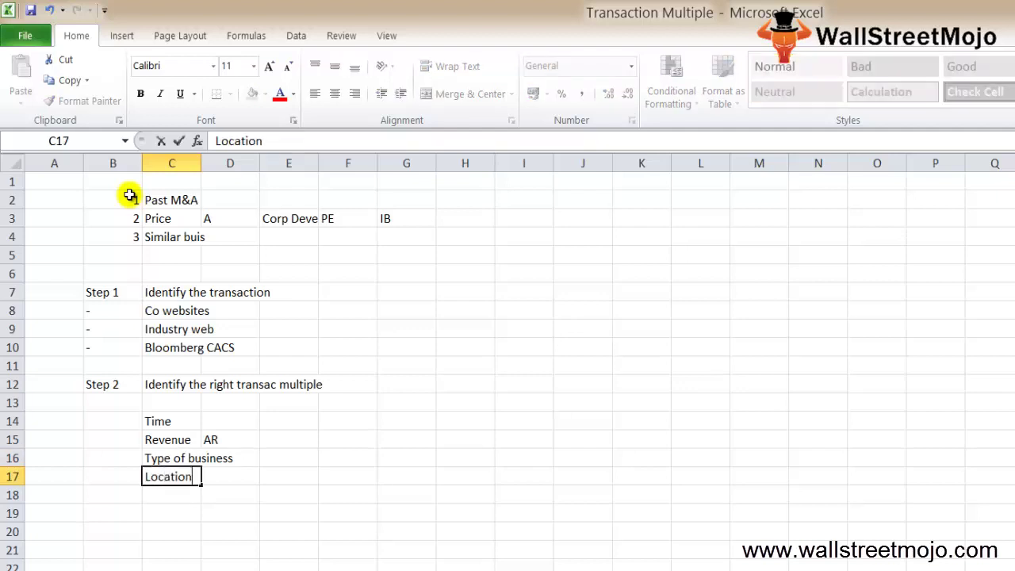
key("Return")
key("Up")
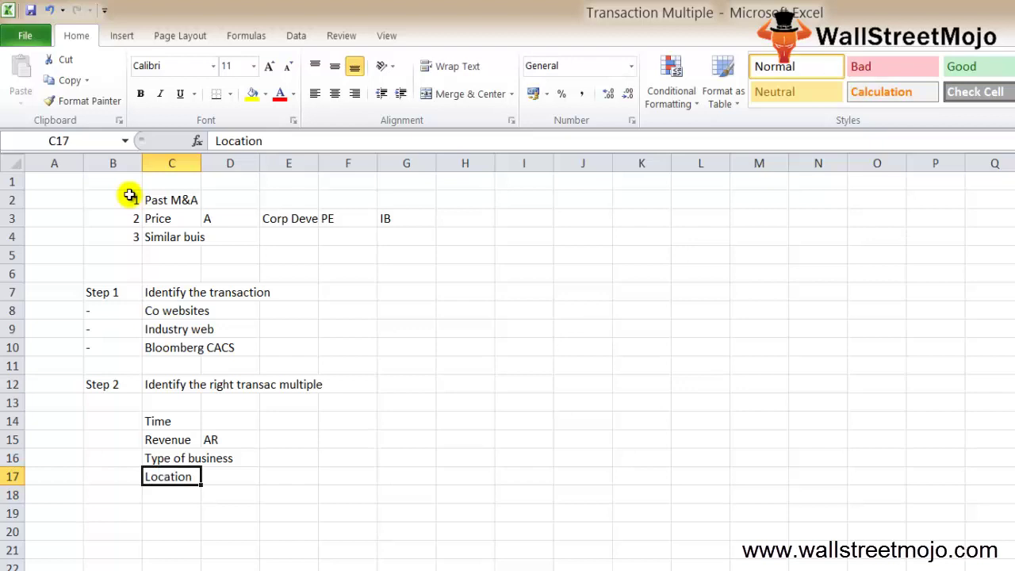
- Mark Location as 'Regional' in D17
key("Right")
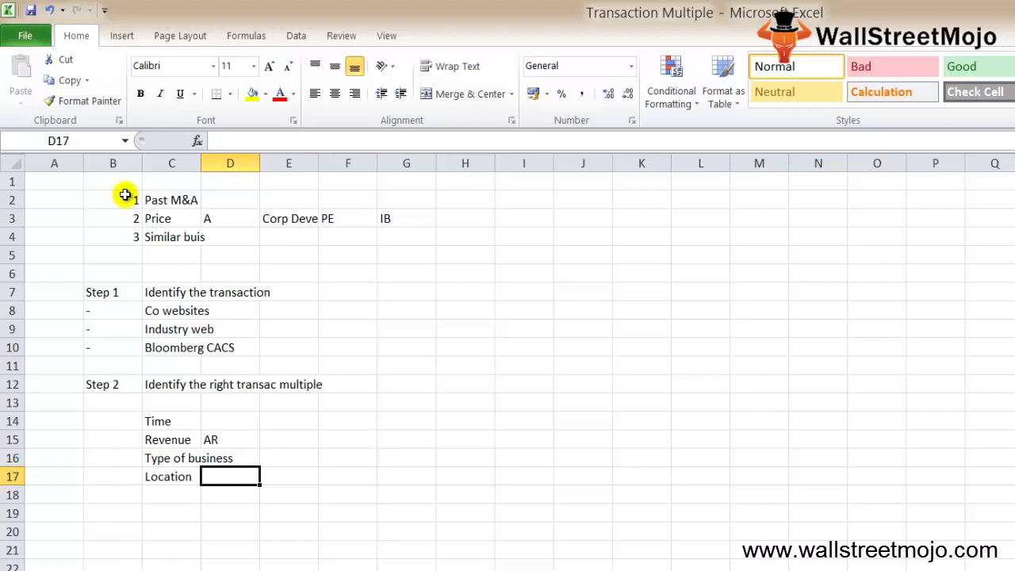
type("Regu")
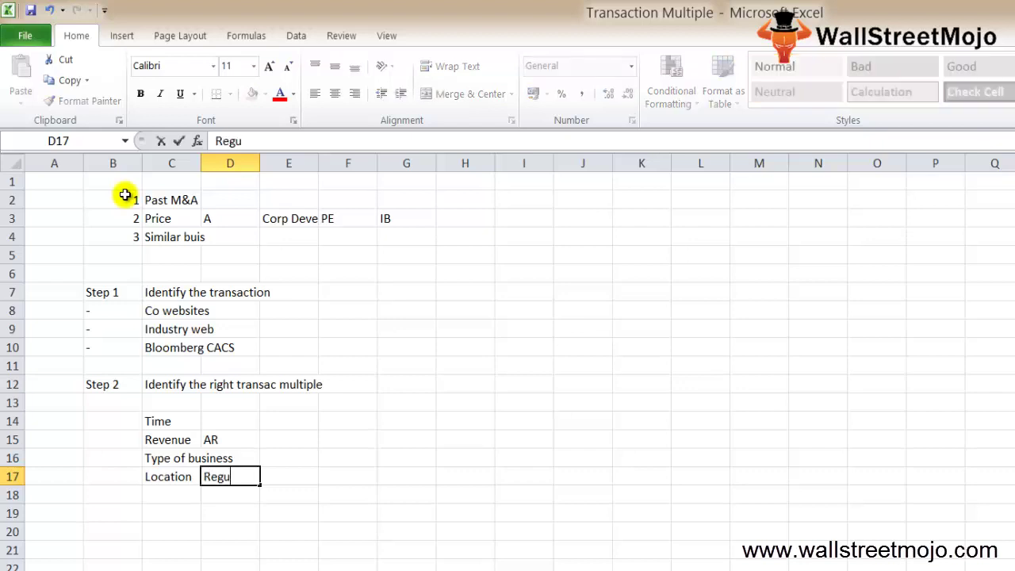
type("l")
key("BackSpace")
key("BackSpace")
type("ul")
key("BackSpace")
key("BackSpace")
type("ional")
key("Return")
key("Up")
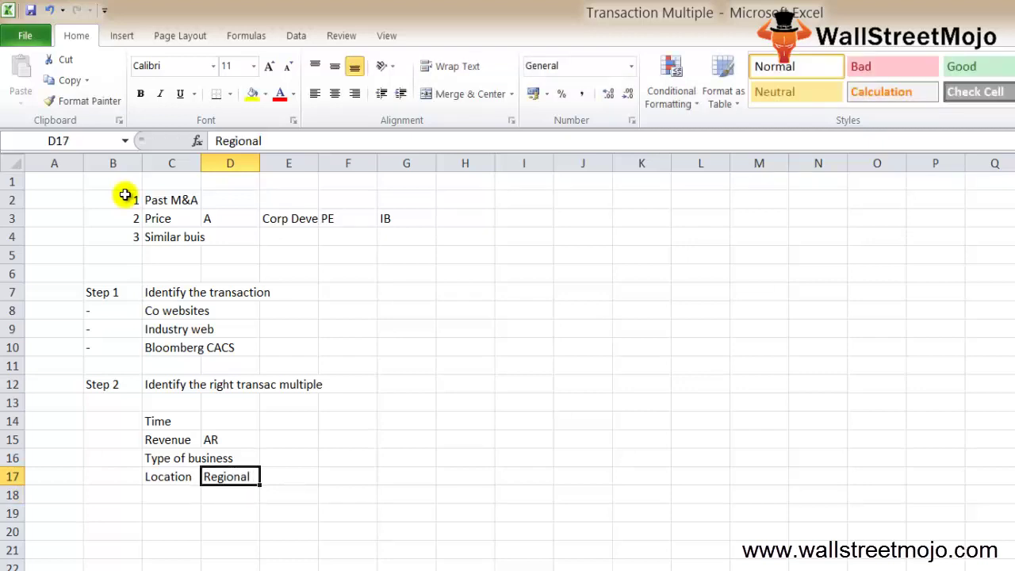
key("Down")
key("Left")
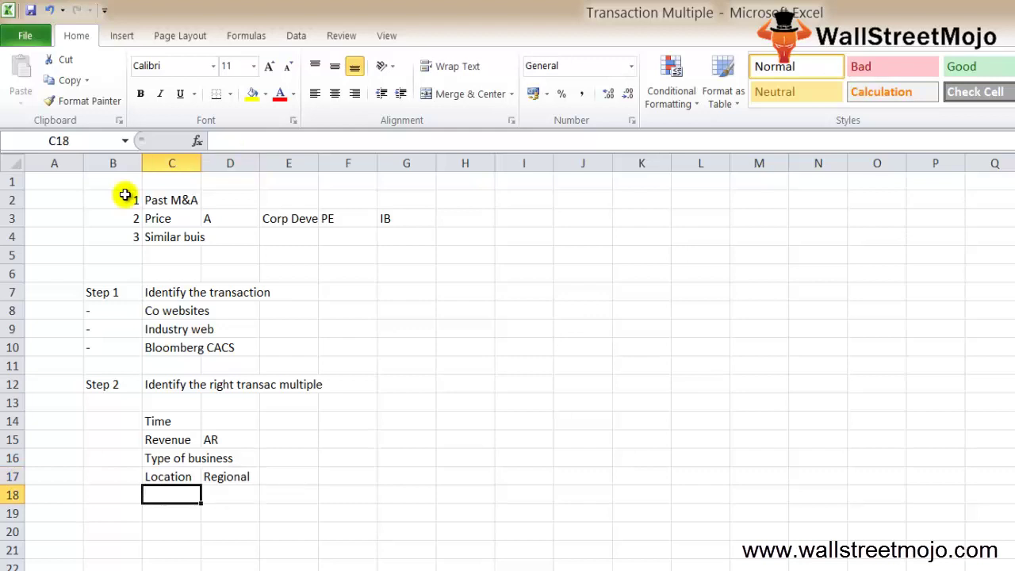
- Add a Step 3 heading reading 'Calcuate' in B19:C19
key("Left")
key("Down")
type("Step")
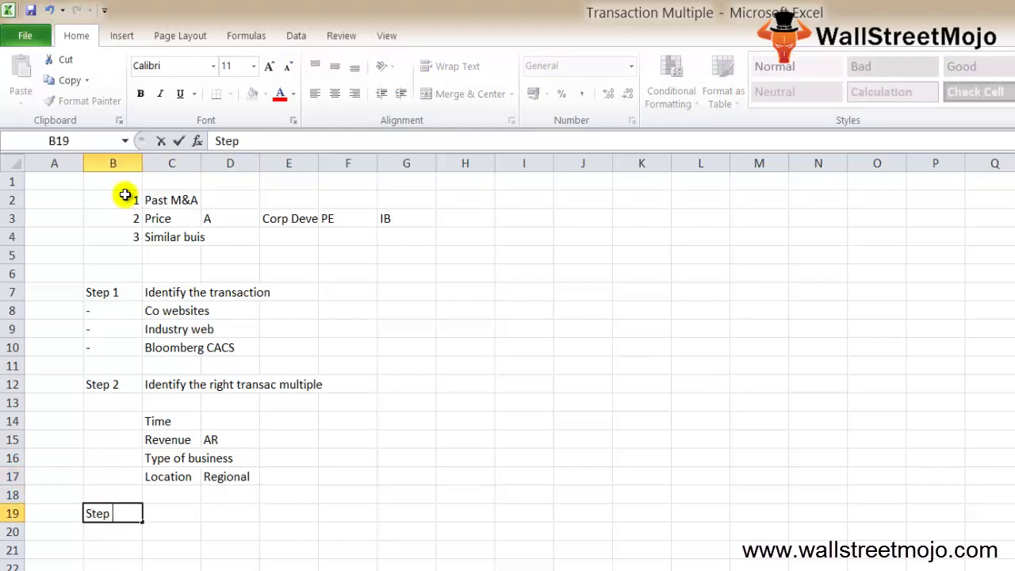
type(" 3")
key("Tab")
type("Cal")
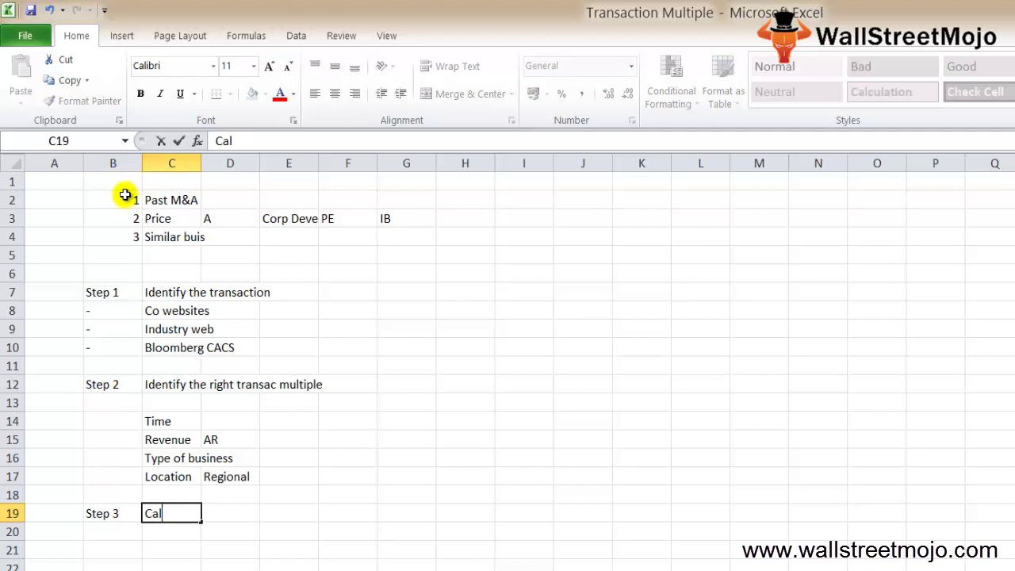
type("c")
type("uate the")
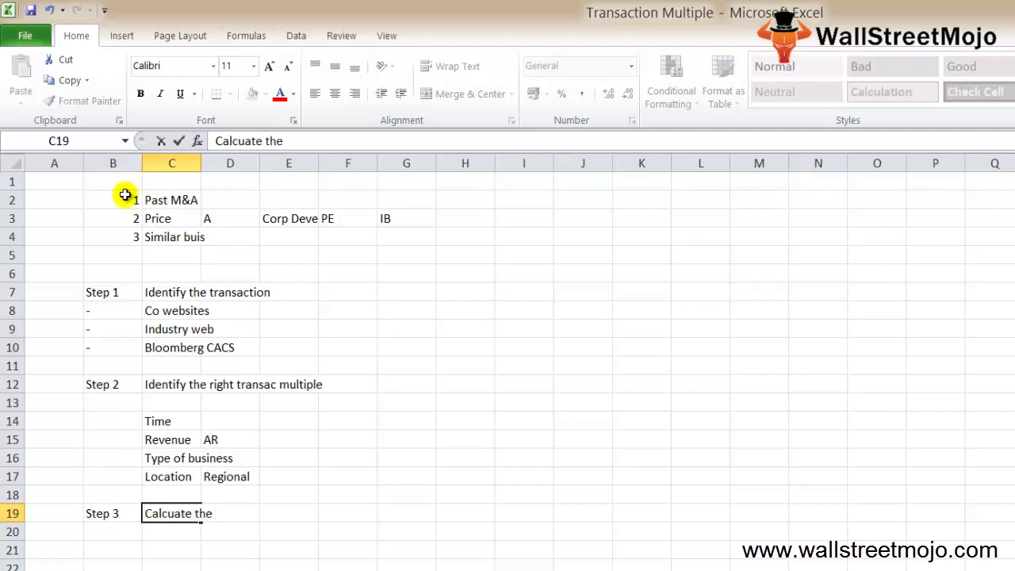
key("BackSpace")
key("BackSpace")
key("BackSpace")
key("Return")
key("Return")
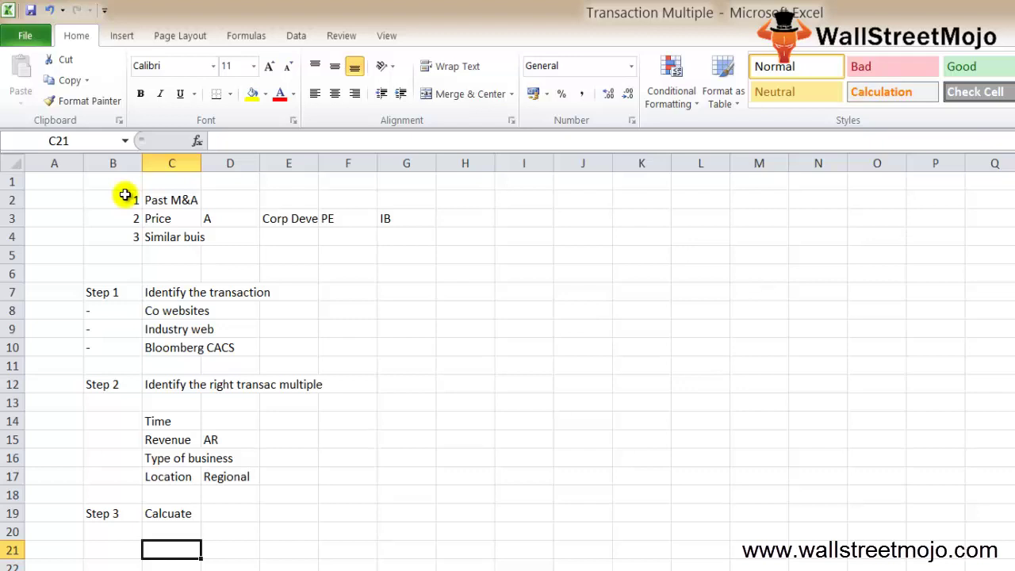
- Enter the EV/EBITDA label in C21
type("EV")
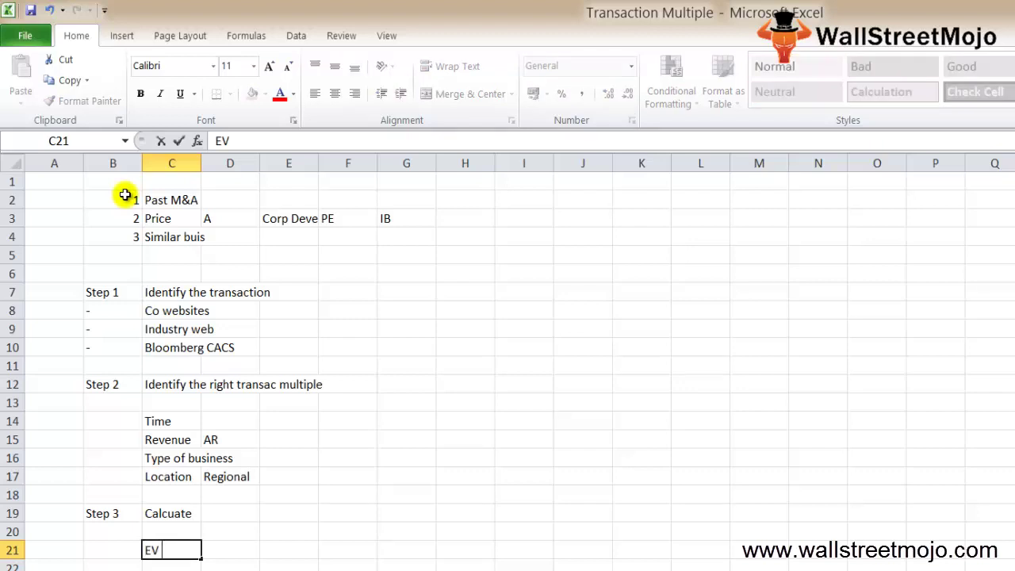
type("/EBI")
type("TDA")
key("Return")
key("Up")
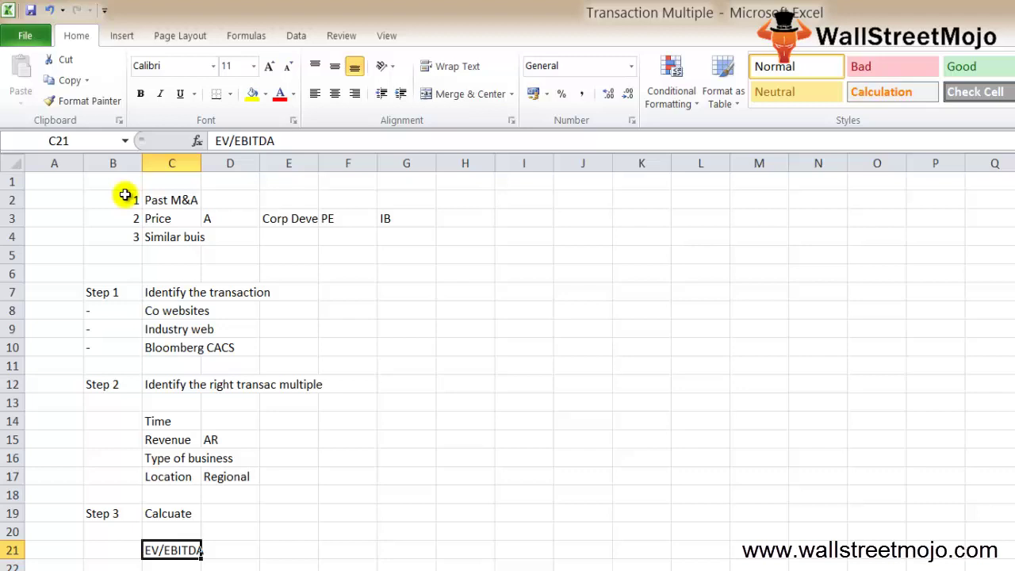
key("Right")
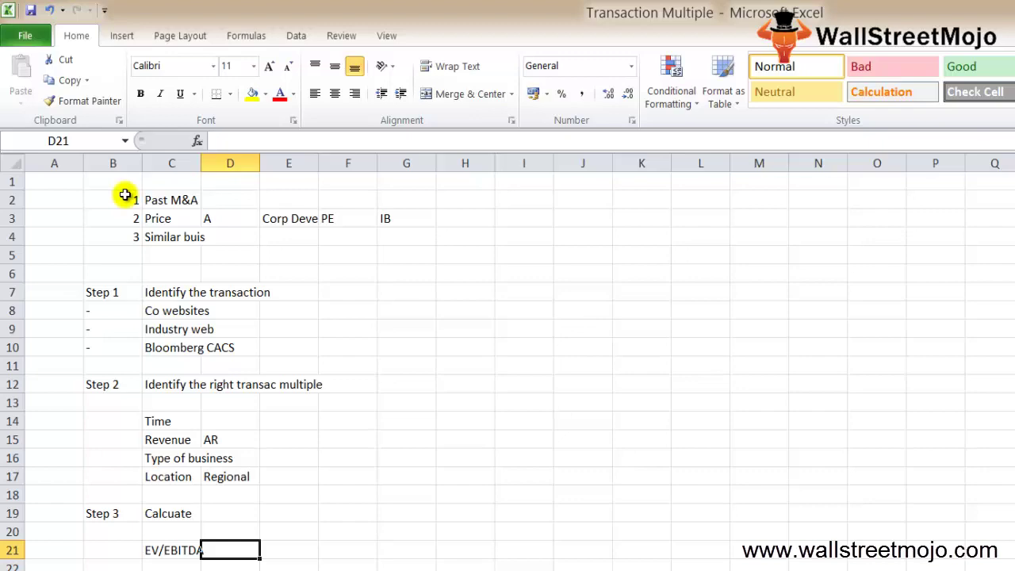
- Enter Debt in D21 and the 6 to 15x range in E21
type("Debt")
key("Return")
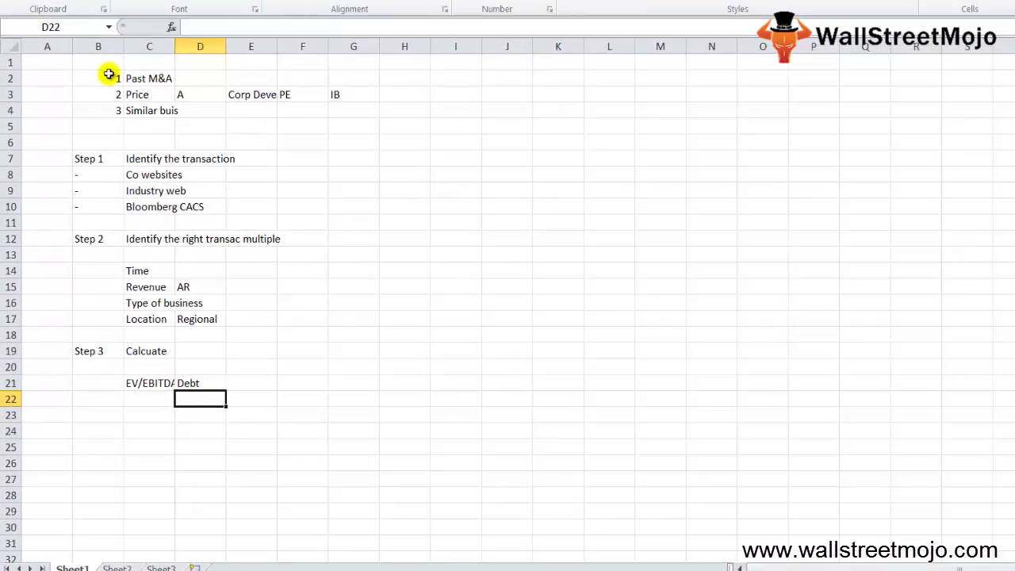
key("Up")
key("Right")
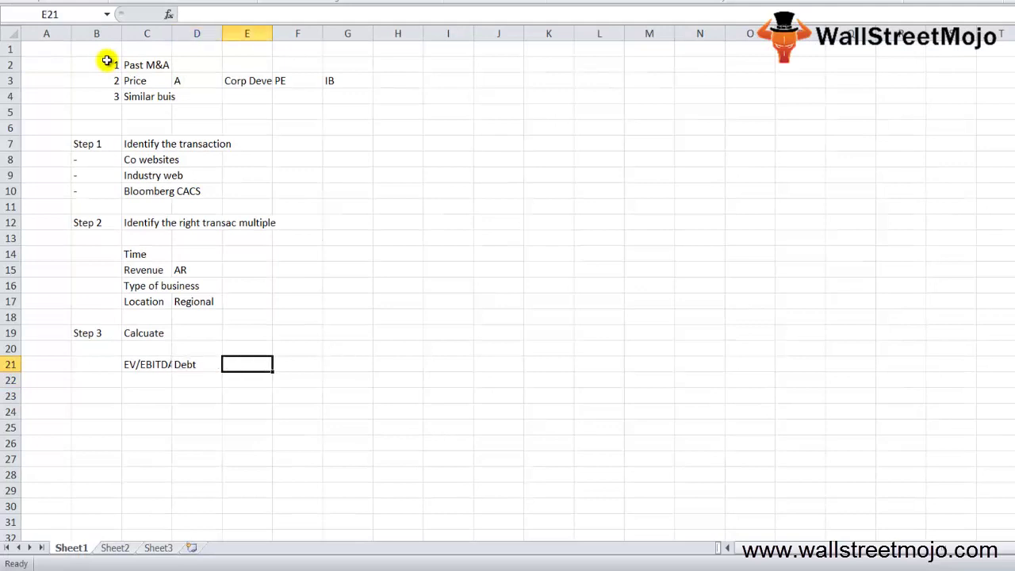
key("Right")
key("Left")
type("6 to")
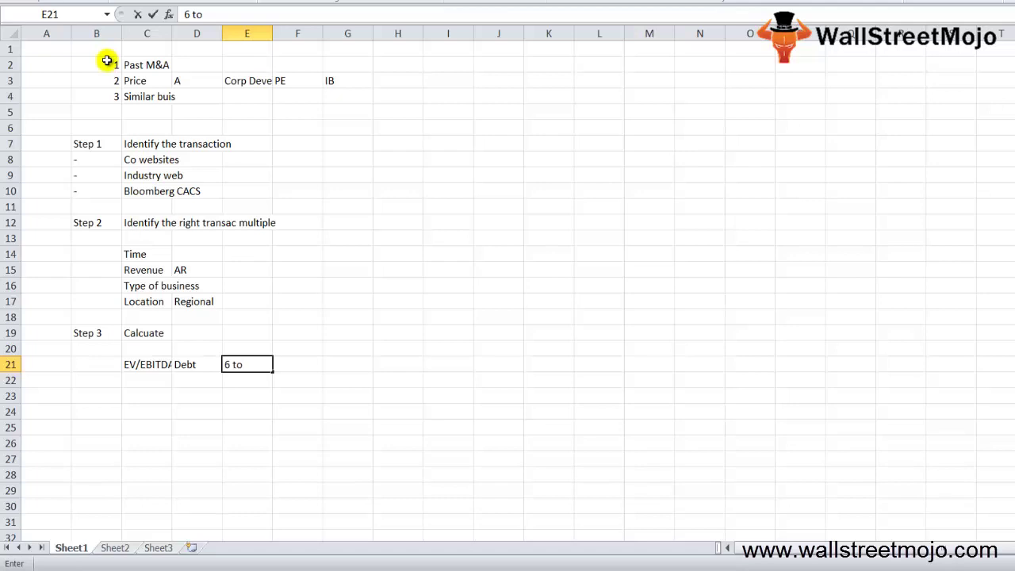
type(" 15x")
key("Return")
- Fill row 22 with EV/Sales, a dash, and the 1 to 3x range
key("Left")
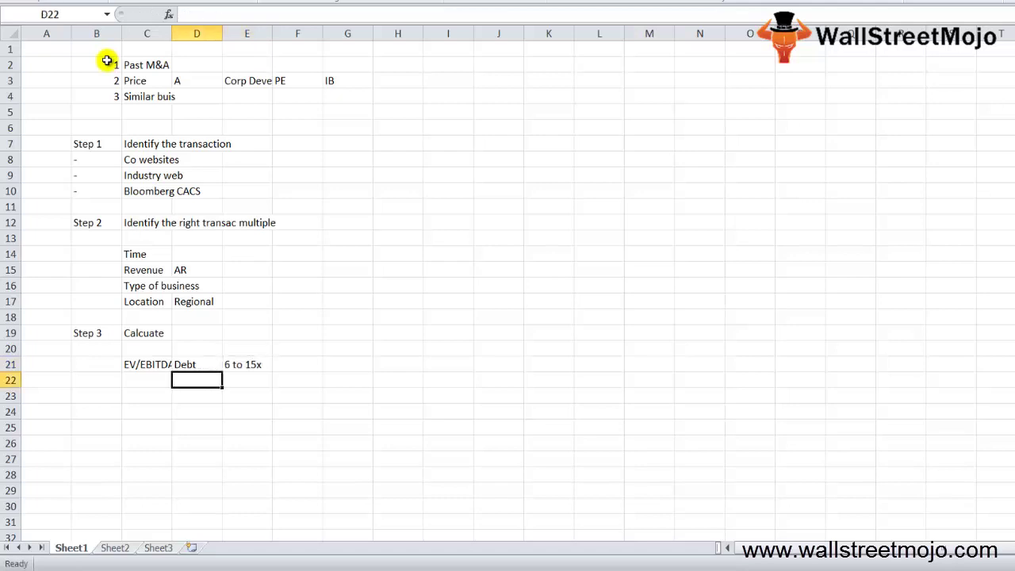
key("Left")
type("EV/")
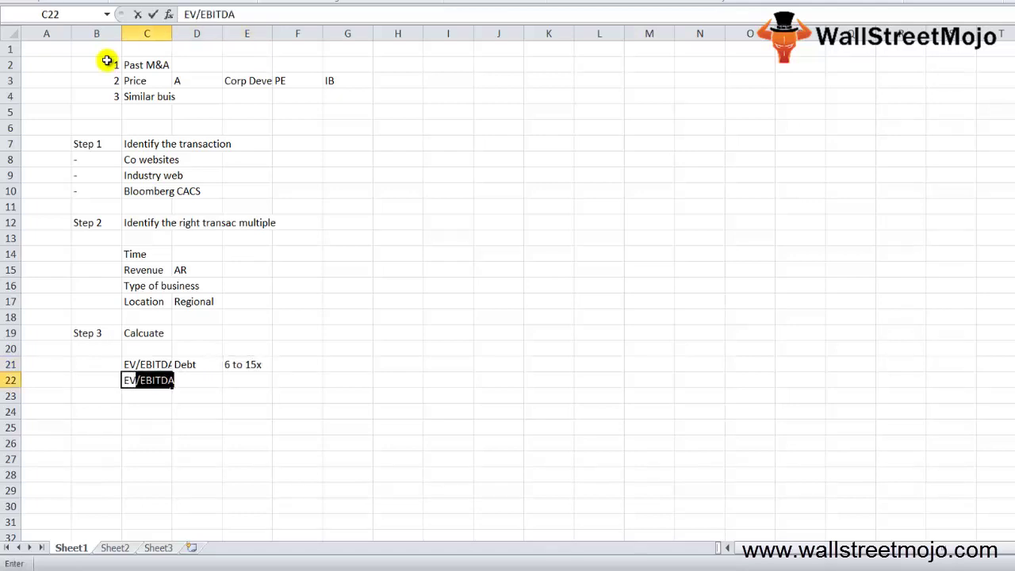
type("Sale")
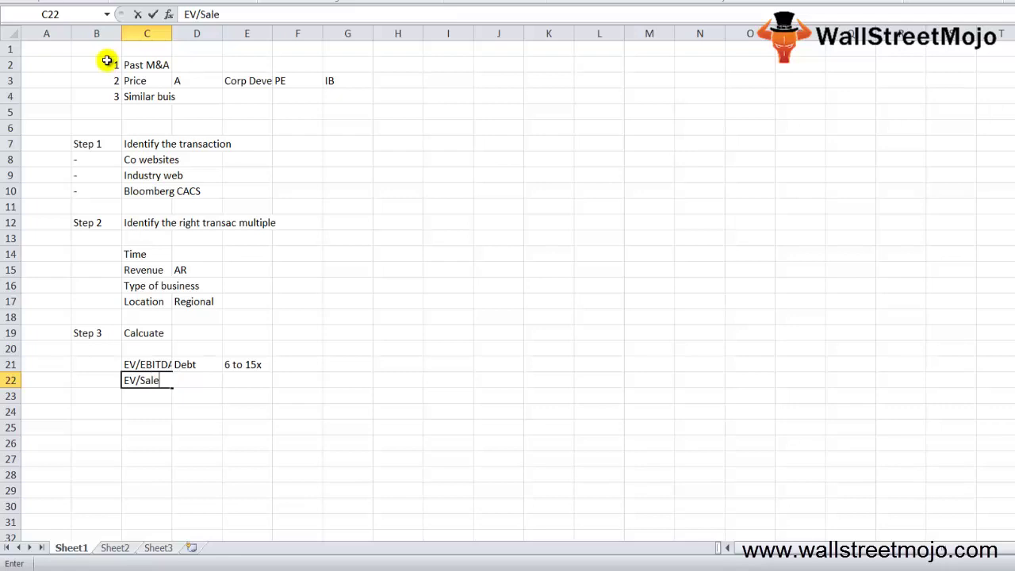
type("s")
key("ctrl+Return")
key("Right")
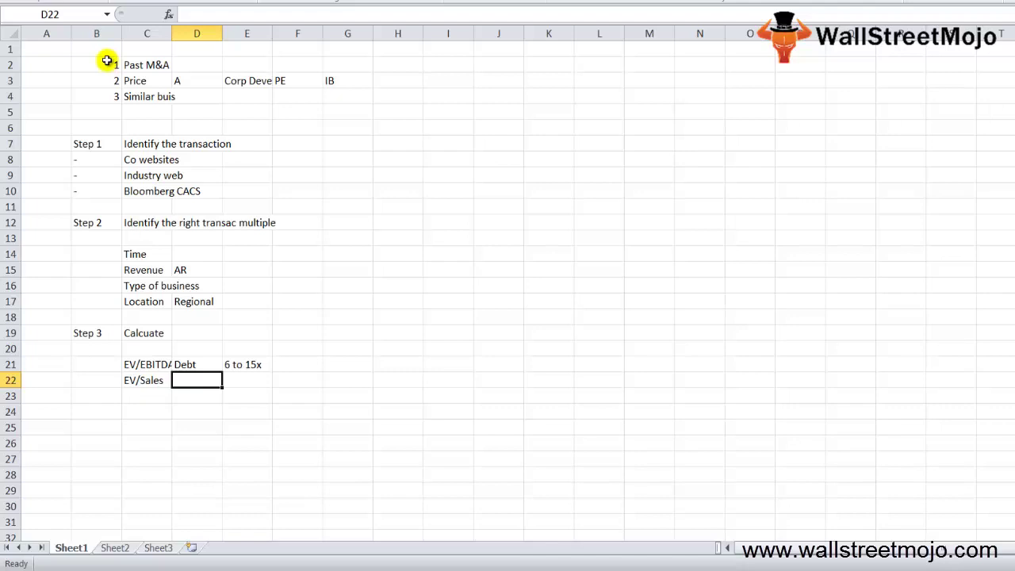
type("-")
key("Right")
left_click(106, 61)
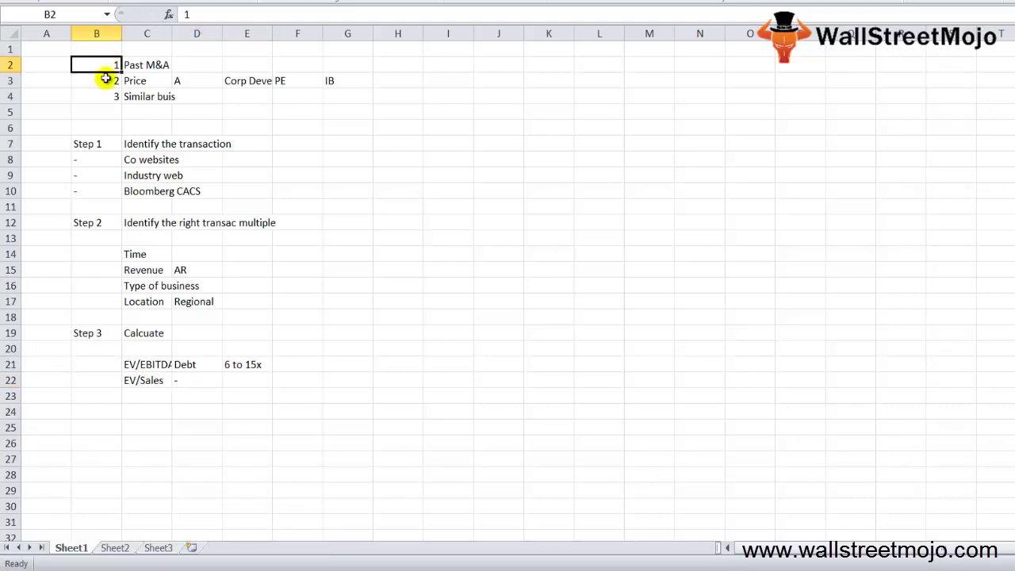
left_click(244, 381)
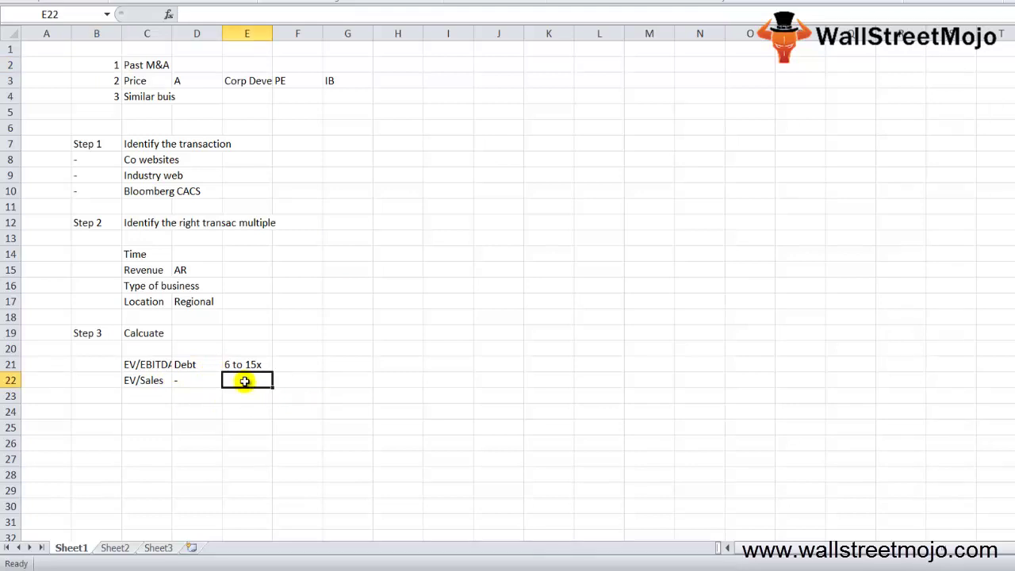
type("1 to")
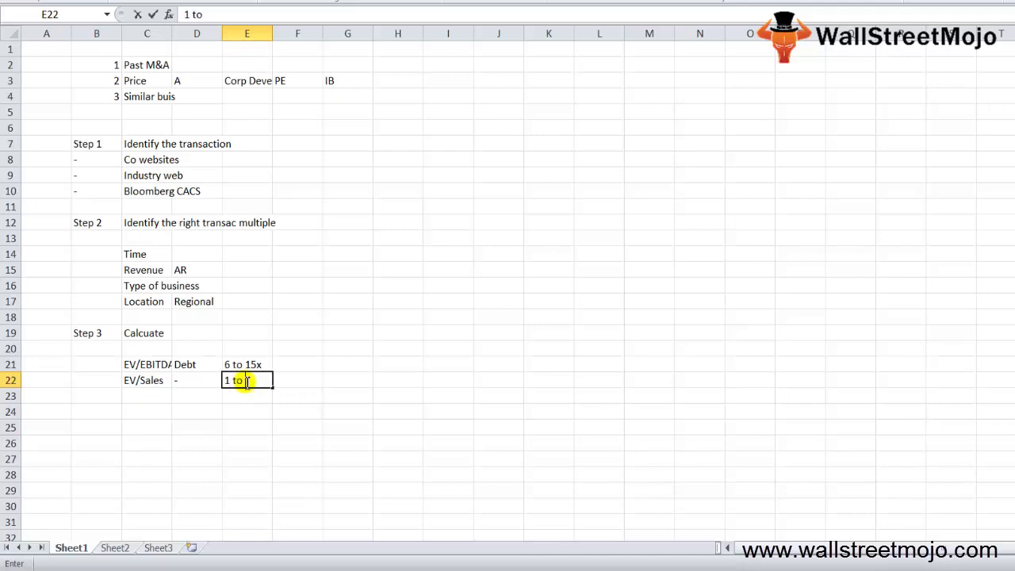
type(" 3x")
key("Return")
- Label row 23 as Ev/EBIT in C23, overriding AutoComplete
key("Left")
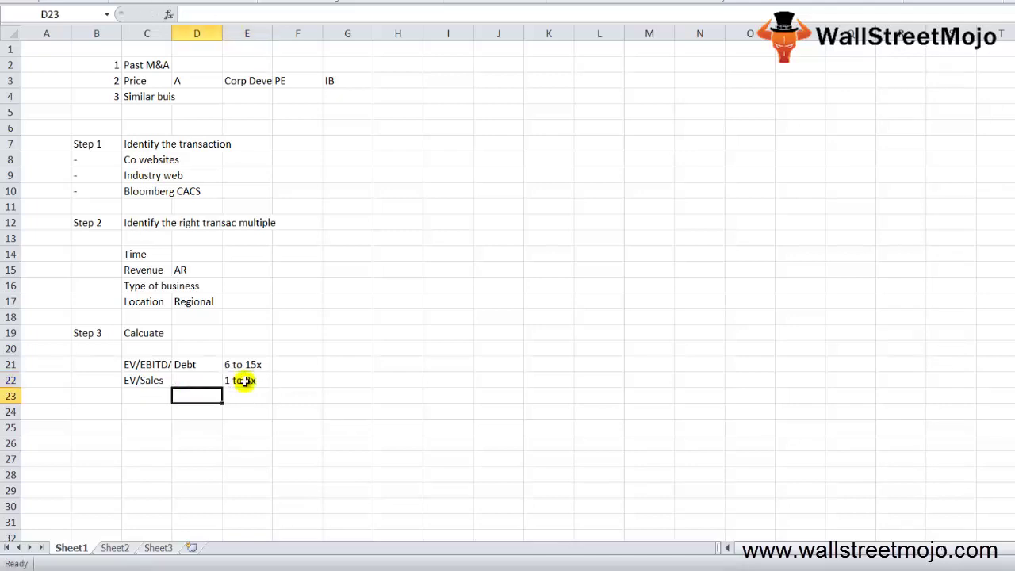
key("Left")
type("Ev")
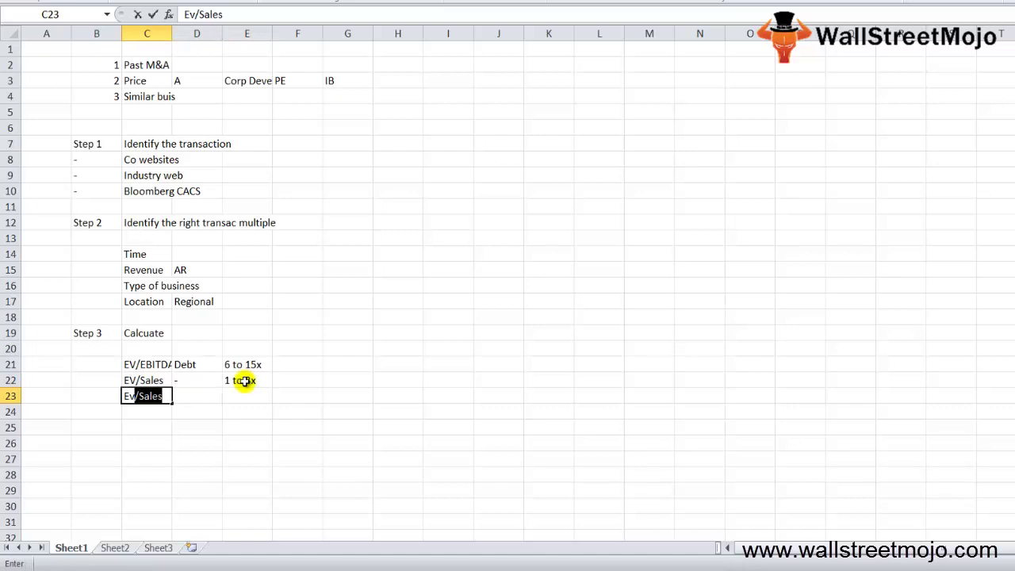
type("/EBIT")
key("ctrl+Return")
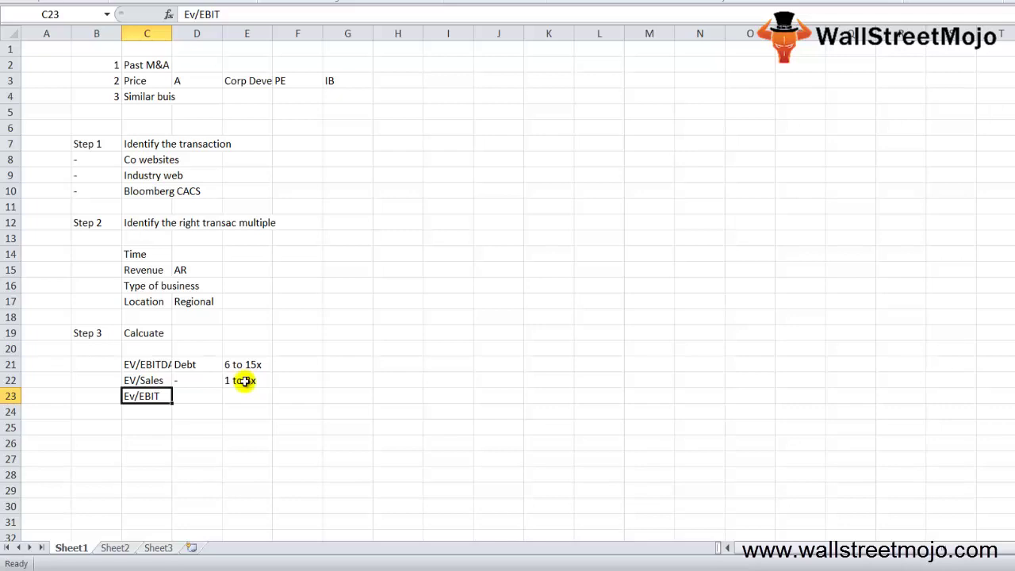
key("Right")
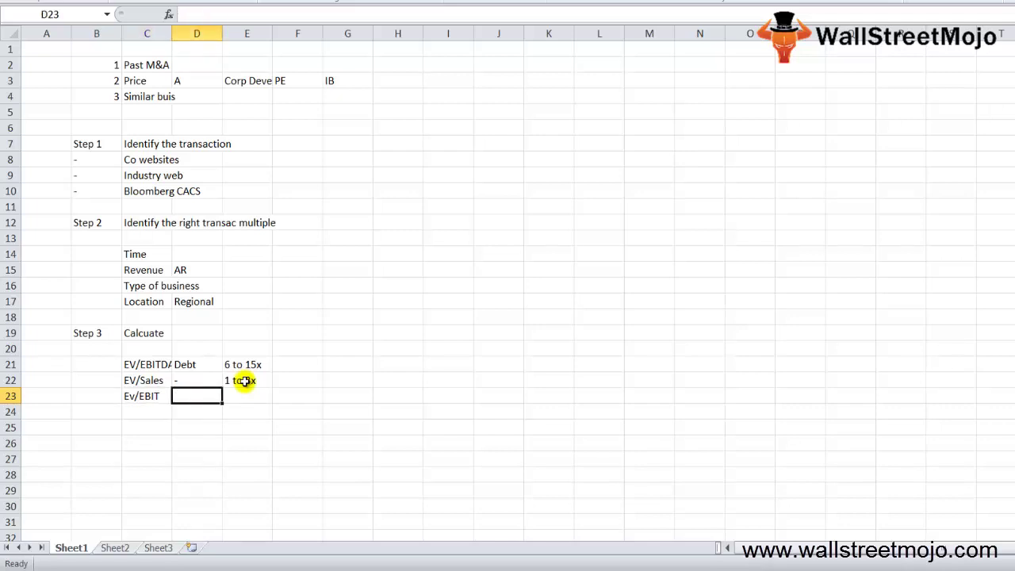
- Enter 'wear' in D23 and 'EBIT<EBITDA' in E23
type("war")
key("BackSpace")
key("BackSpace")
type("ea")
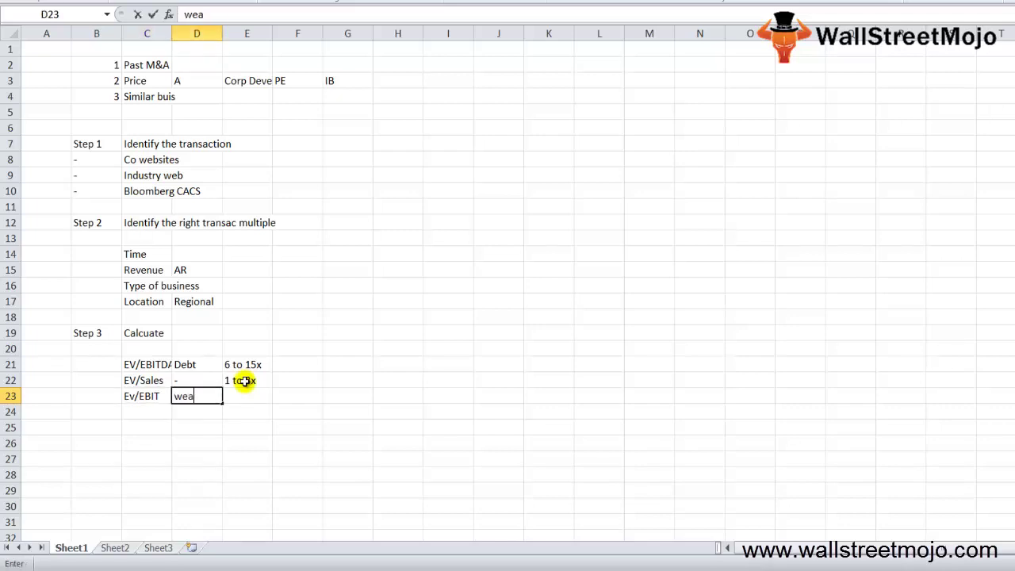
type("r")
key("ctrl+Return")
key("Right")
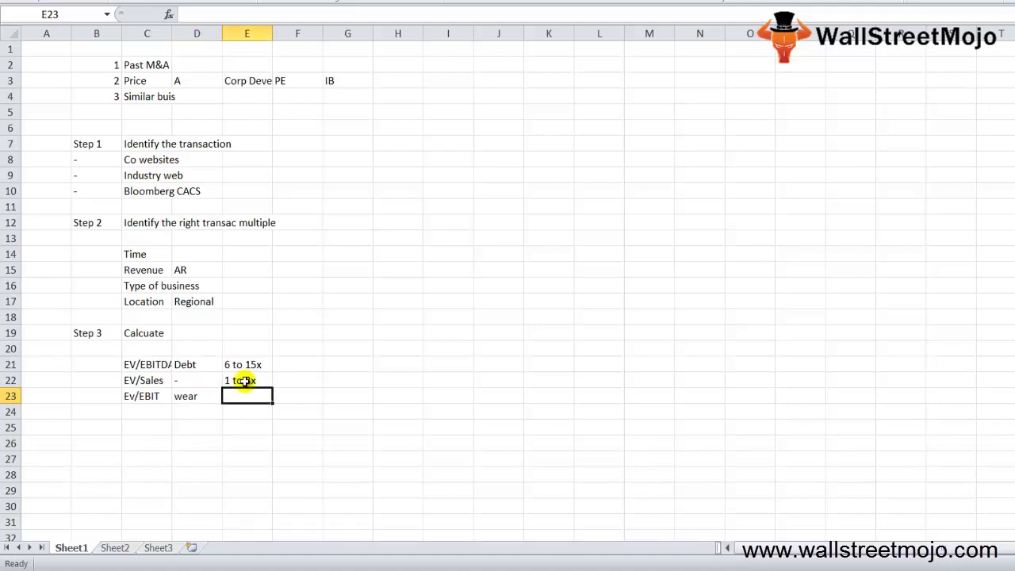
type("EBI")
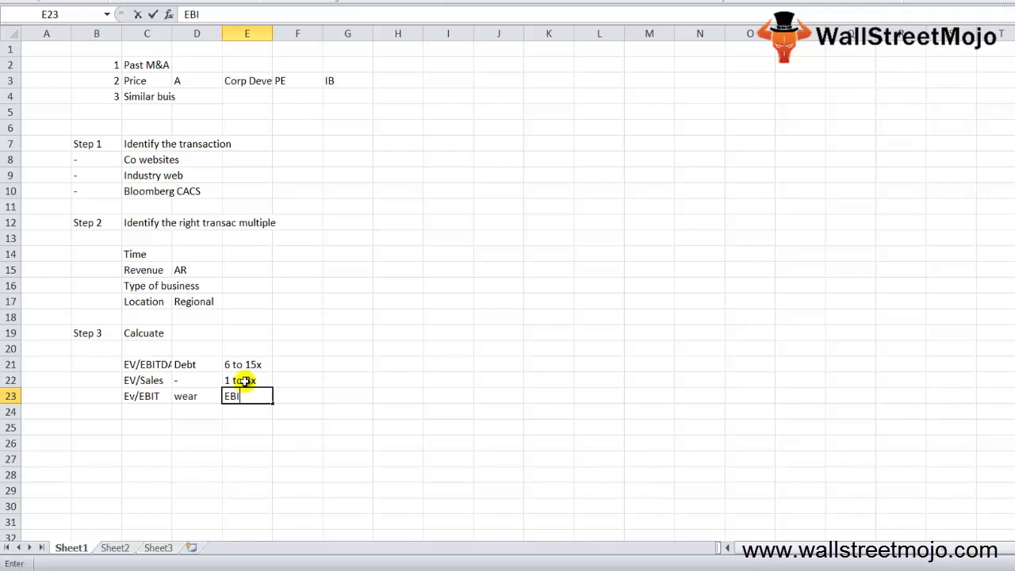
type("T<EBITD")
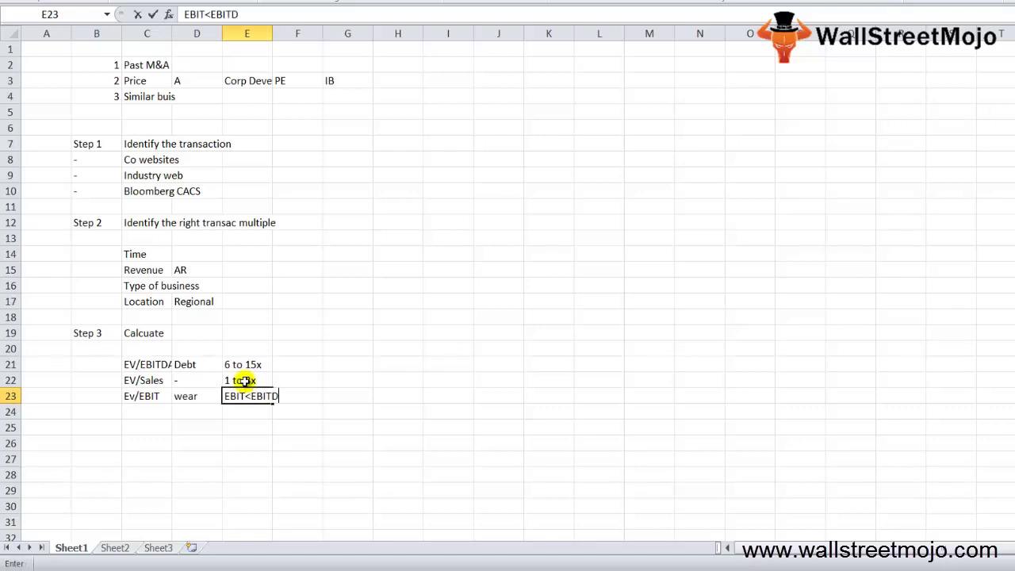
type("A")
key("Return")
- Review the multiple labels and undo an accidental entry in E23
key("Up")
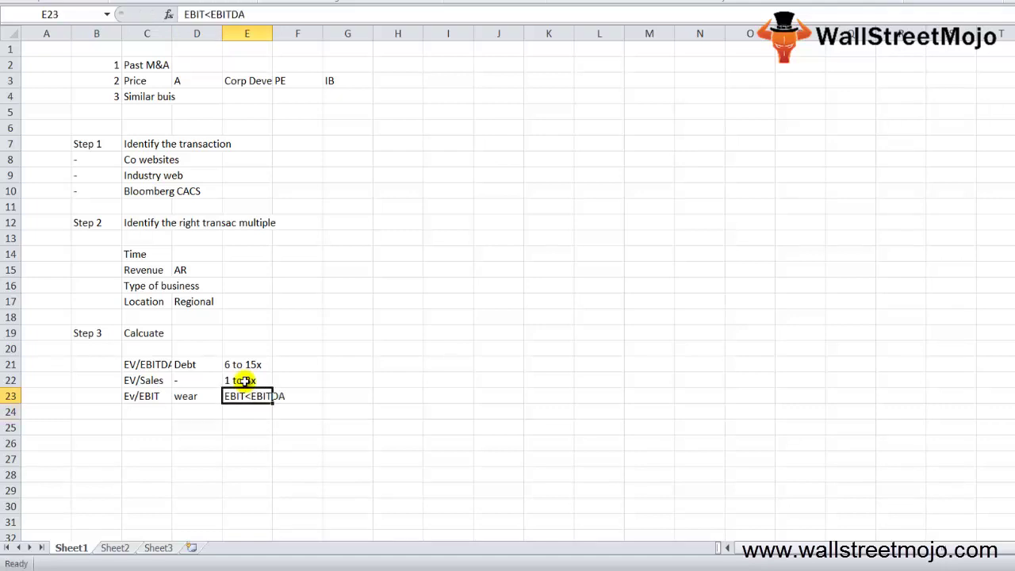
key("Left")
key("Right")
key("Left")
key("Left")
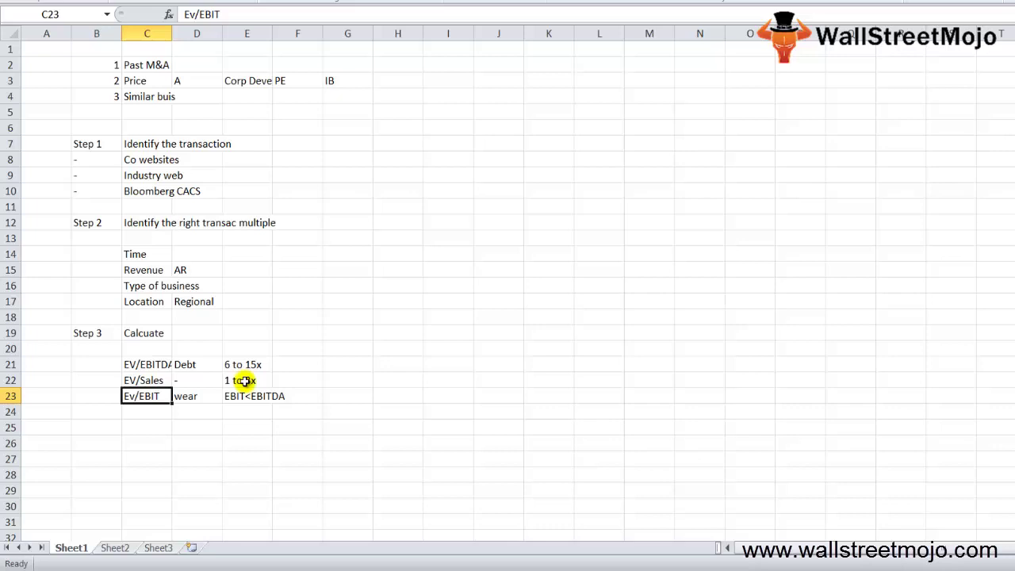
key("Up")
key("Up")
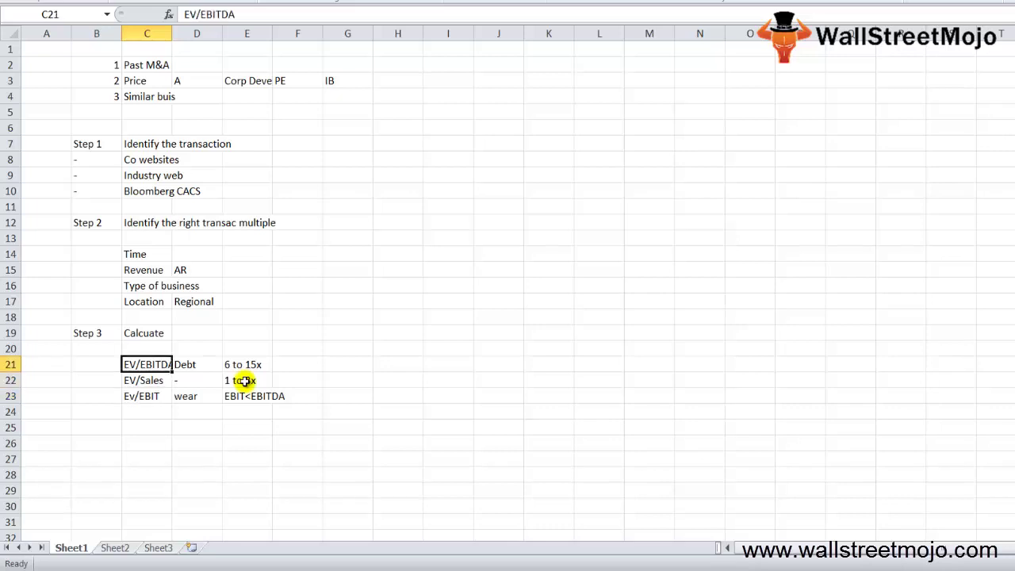
key("Down")
key("Down")
key("Right")
key("Right")
type("c")
key("Right")
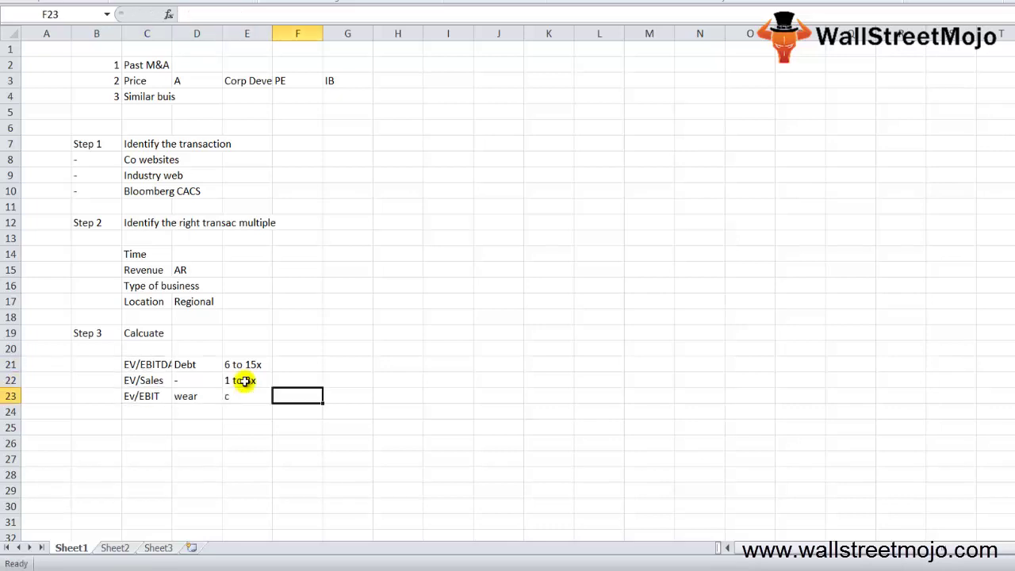
key("Left")
key("ctrl+z")
- Move EBIT<EBITDA to F23 and enter the 10 to 20x range in E23
key("ctrl+x")
key("Right")
key("Return")
key("Left")
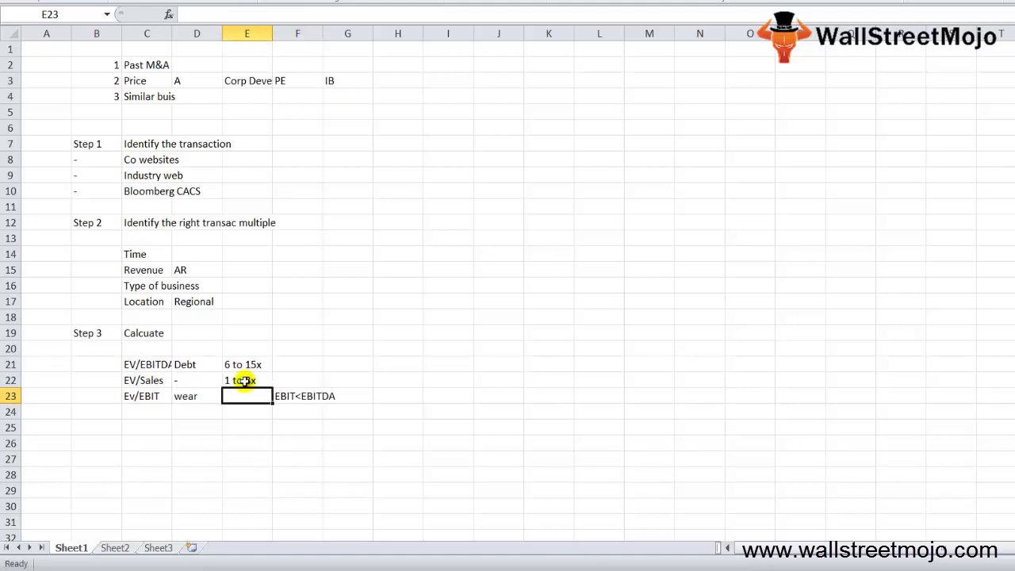
type("10 to")
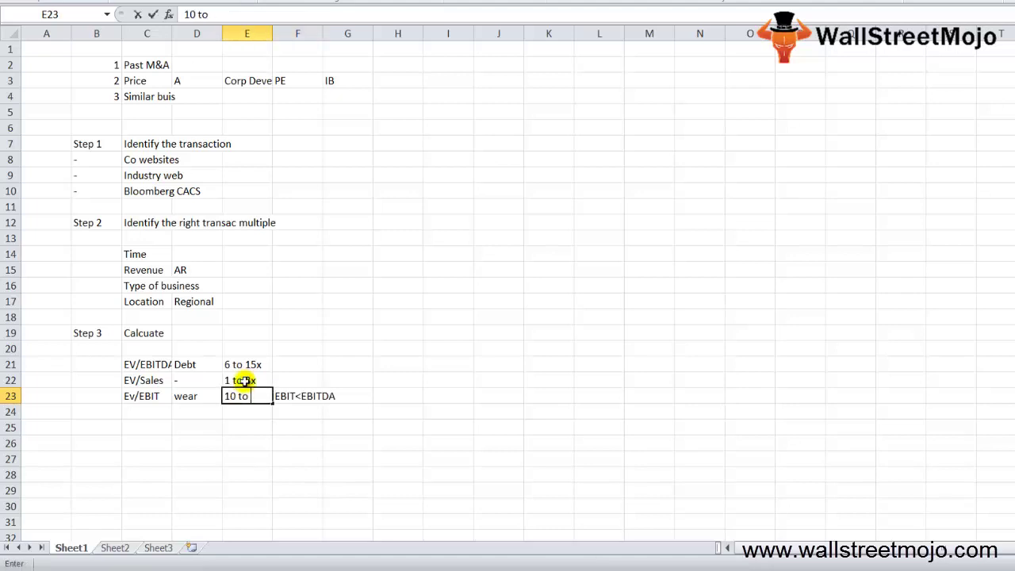
type(" 20x")
key("Return")
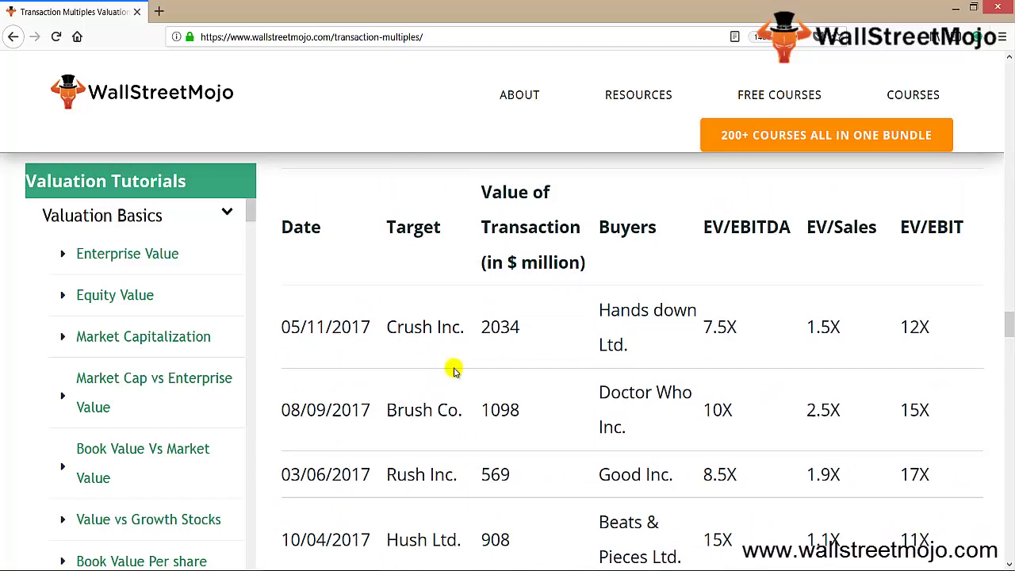
- Scroll the WallStreetMojo table to view Average and Median rows (10.25X, 1.75X, 13.75X)
scroll(464, 374, "down", 3)
scroll(471, 378, "up", 2)
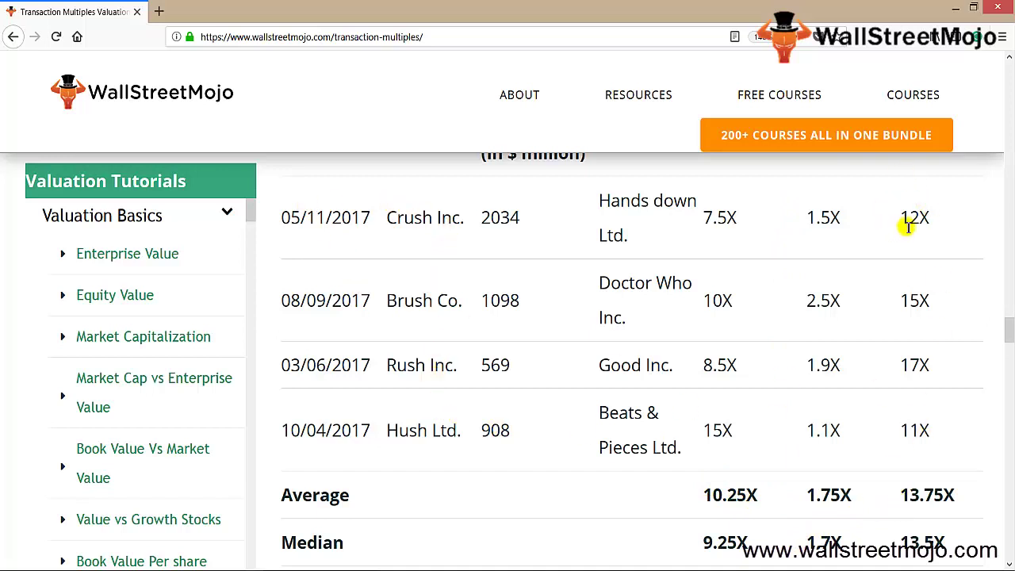
scroll(862, 217, "up", 2)
scroll(770, 228, "down", 2)
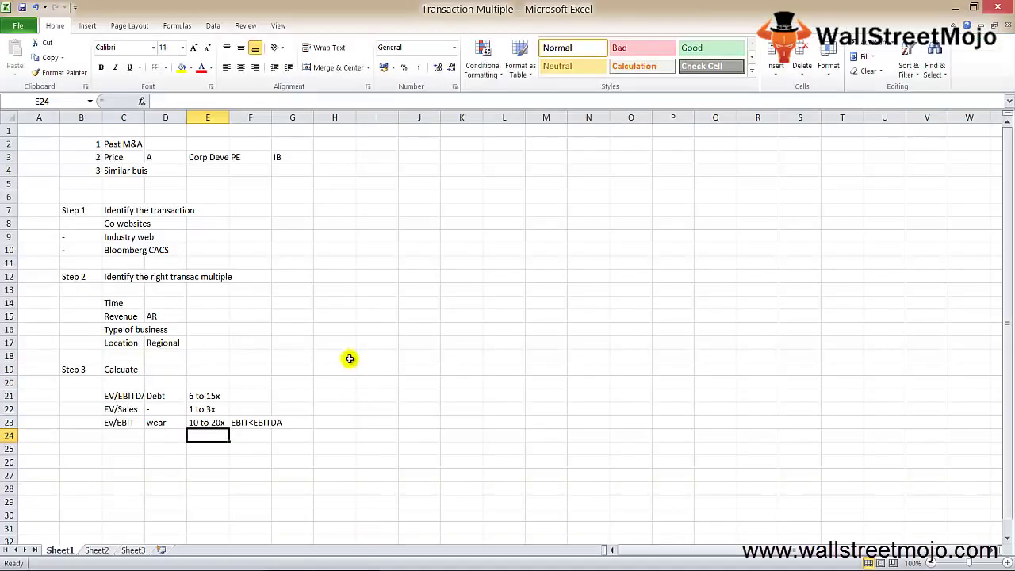
- Label cell F26 'Chart' below the Step 3 multiples
left_click(359, 315)
key("Up")
key("Up")
key("Up")
key("Up")
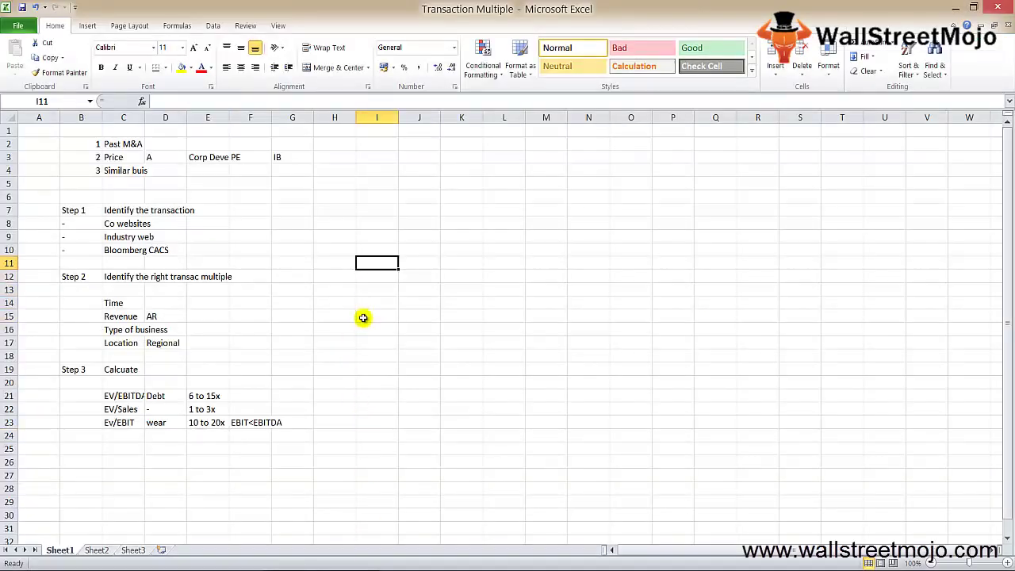
key("Up")
key("Down")
key("Down")
key("Down")
key("Down")
key("Down")
key("Down")
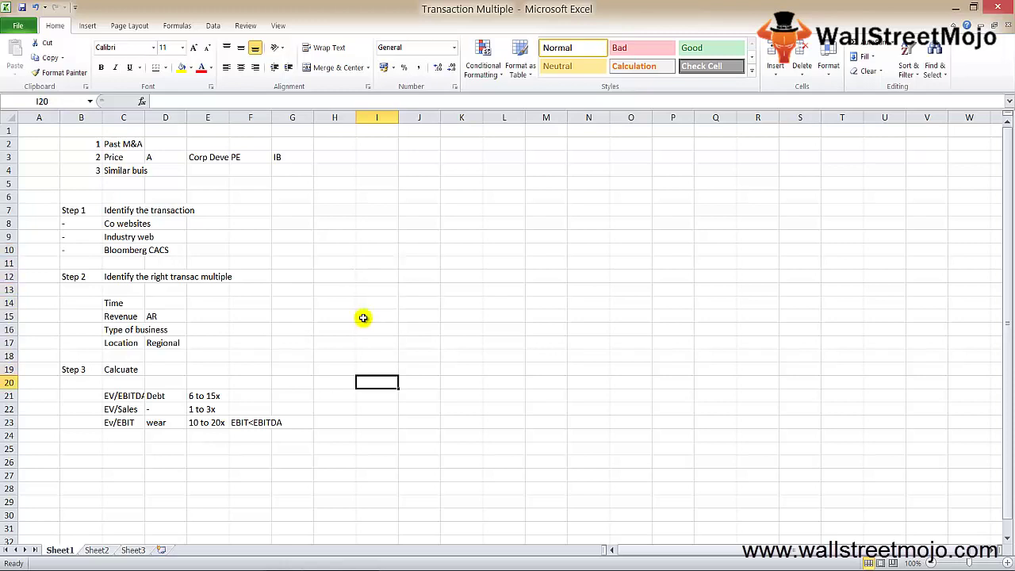
key("Down")
key("Down")
key("Down")
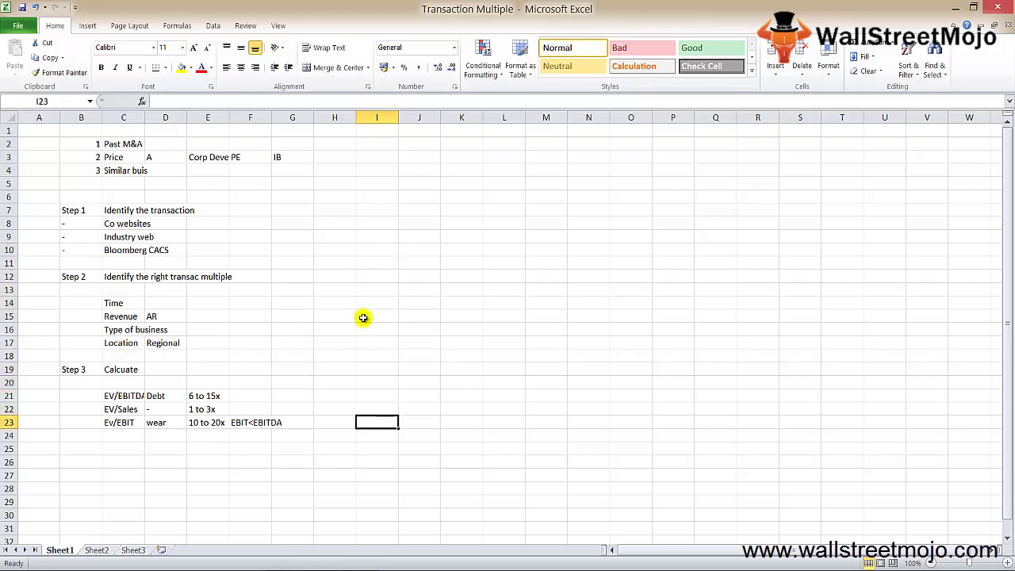
key("Down")
key("Left")
key("Left")
key("Left")
key("Down")
key("Down")
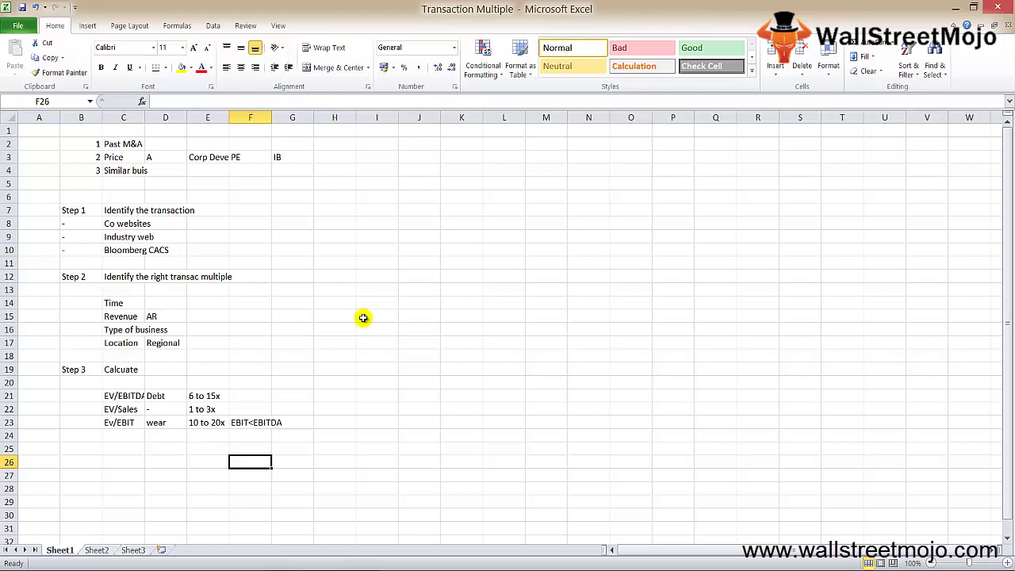
type("Chart")
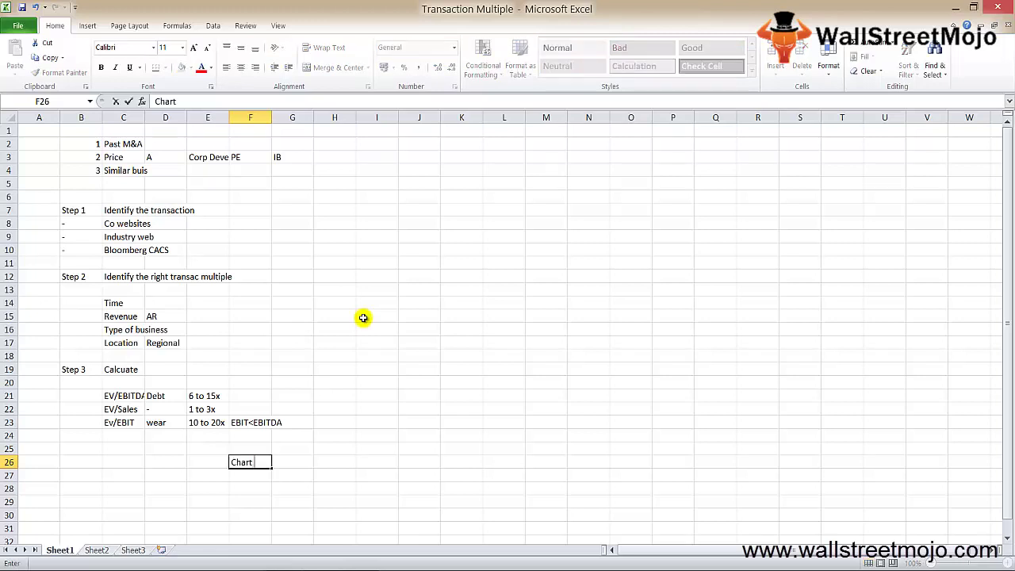
key("Return")
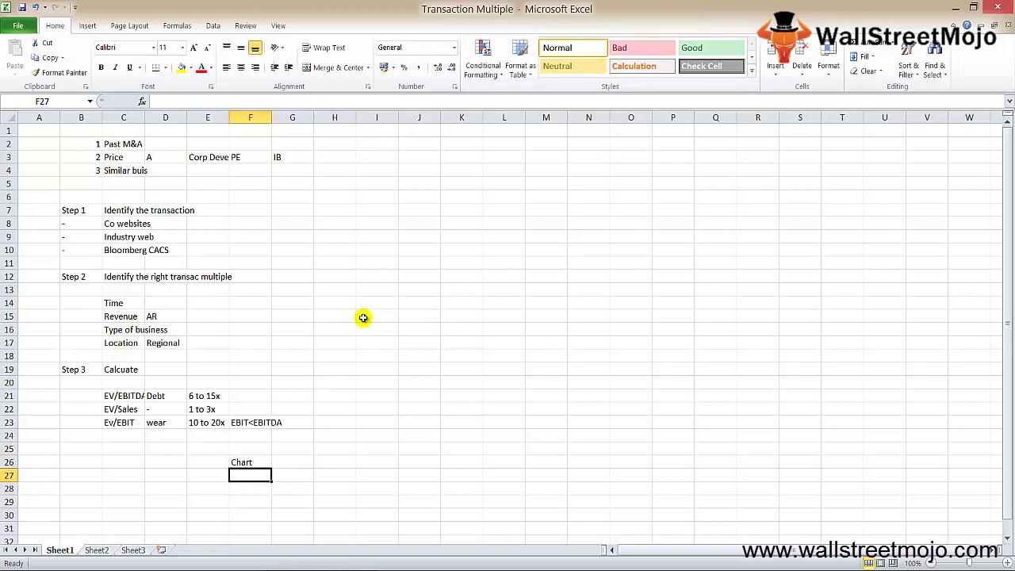
- Enter 10.25x in F27 beneath the Chart label
type("10.25")
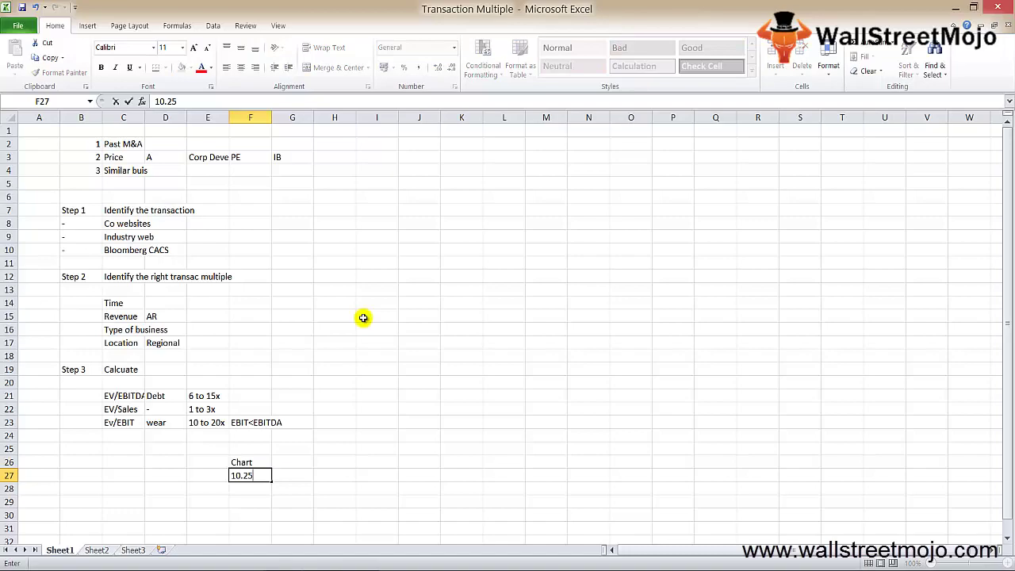
type("x")
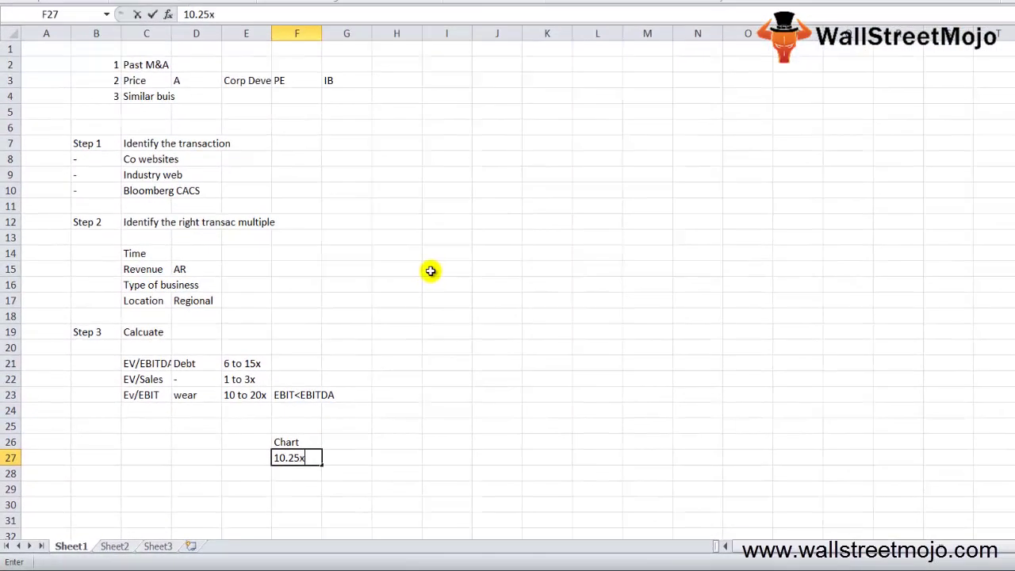
key("Return")
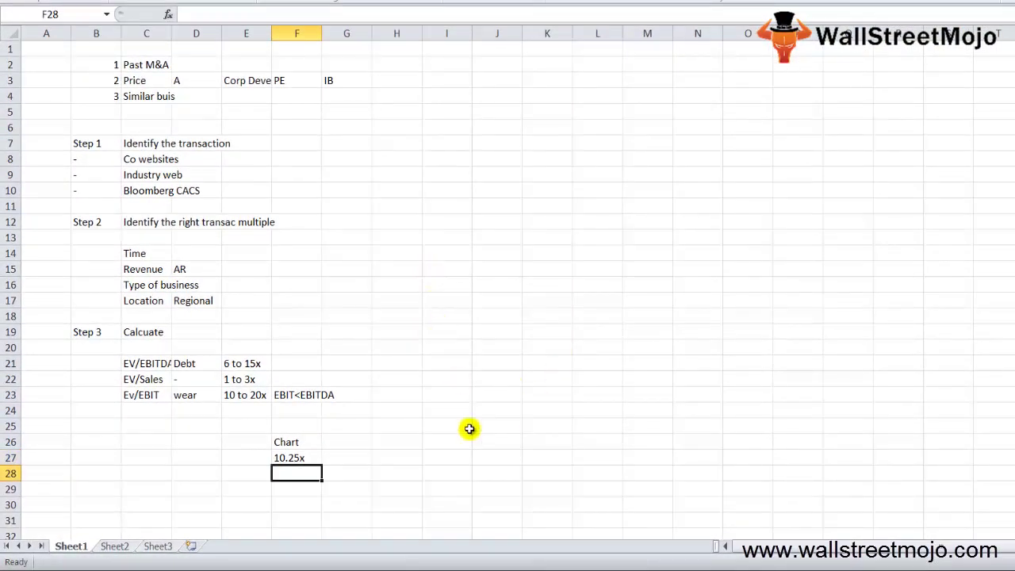
key("Right")
key("Right")
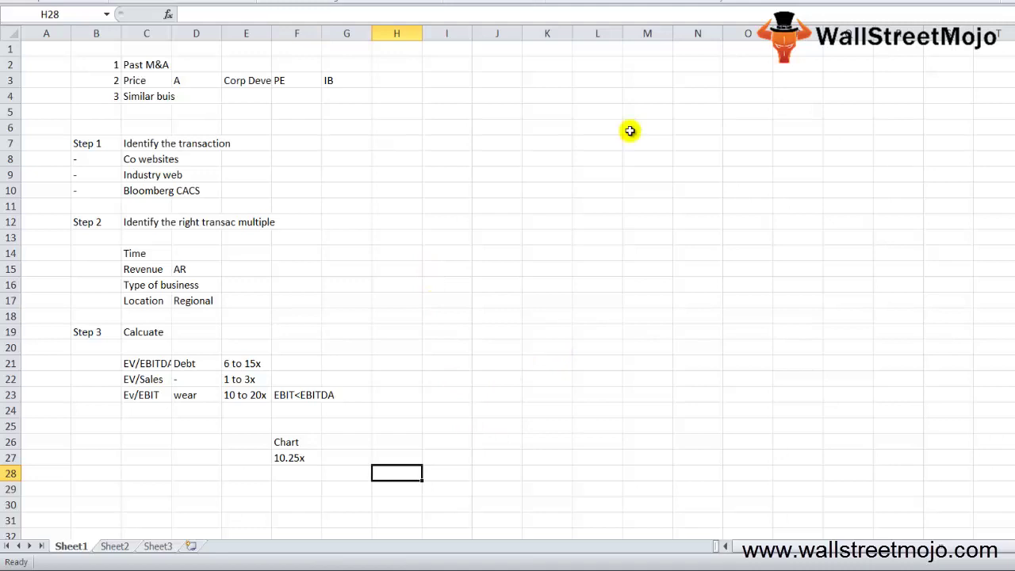
key("Right")
key("Right")
key("Up")
key("Up")
key("Up")
key("Up")
key("Up")
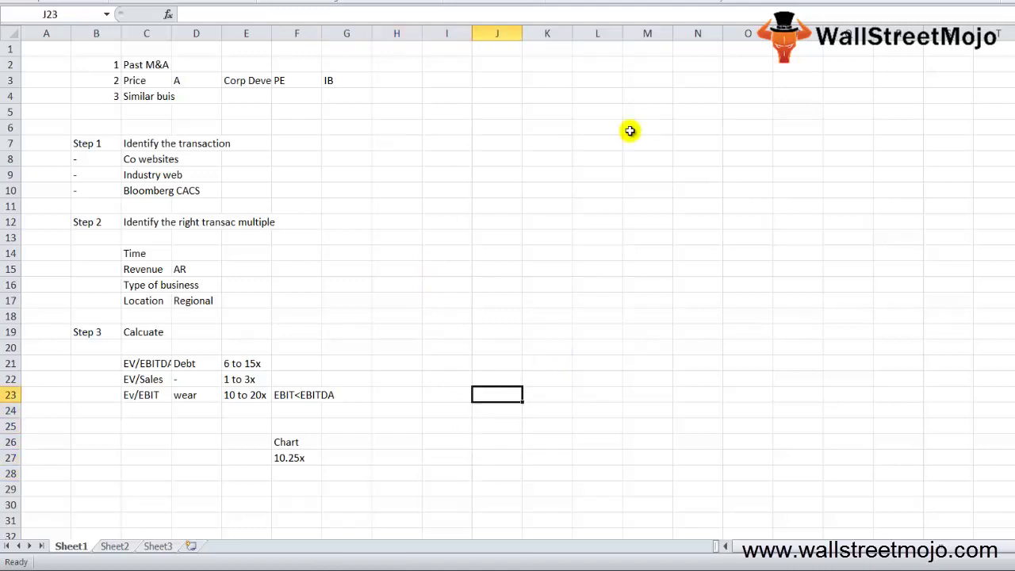
- On Sheet2, enter item 1 with the text Access in B2:C2
key("ctrl+Page_Down")
key("Right")
type("1")
key("Right")
key("Down")
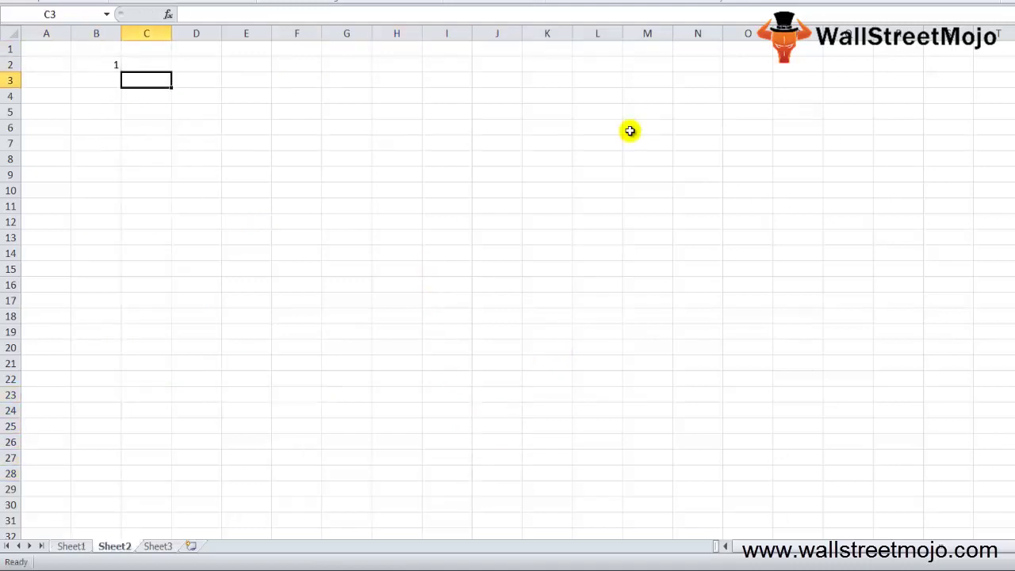
key("Up")
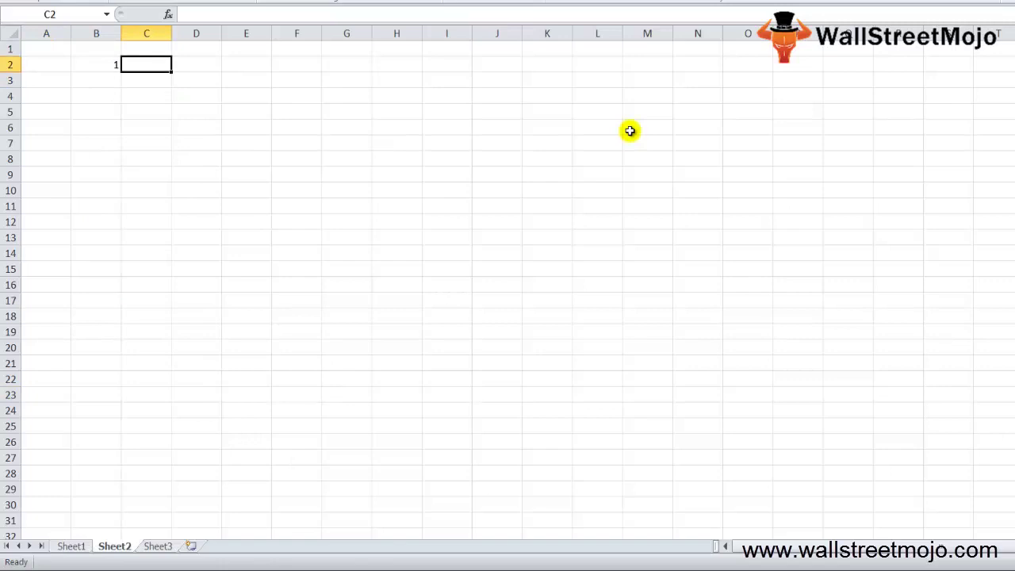
type("Acces")
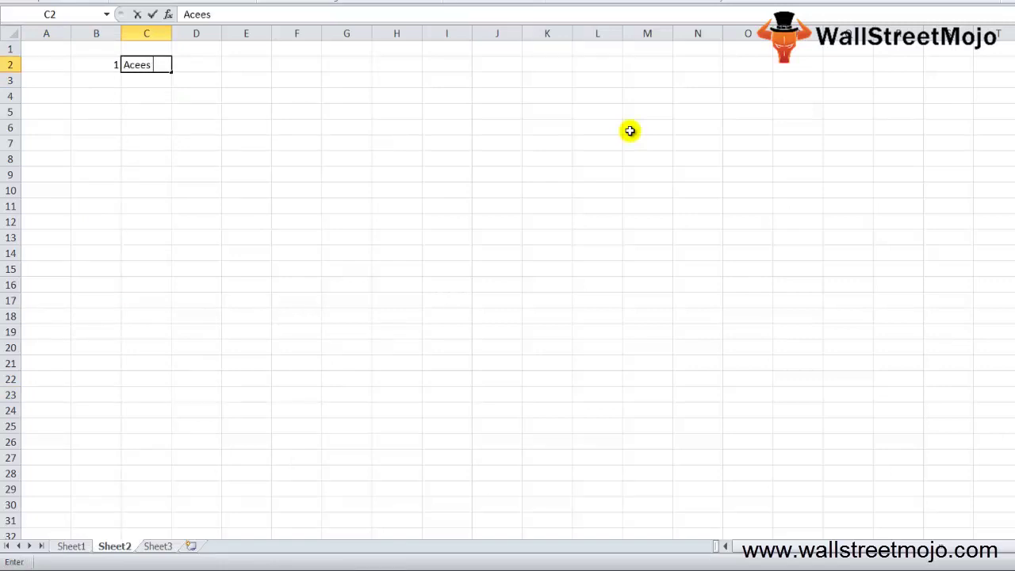
key("BackSpace")
key("BackSpace")
key("BackSpace")
type("e")
key("BackSpace")
type("cess")
key("Return")
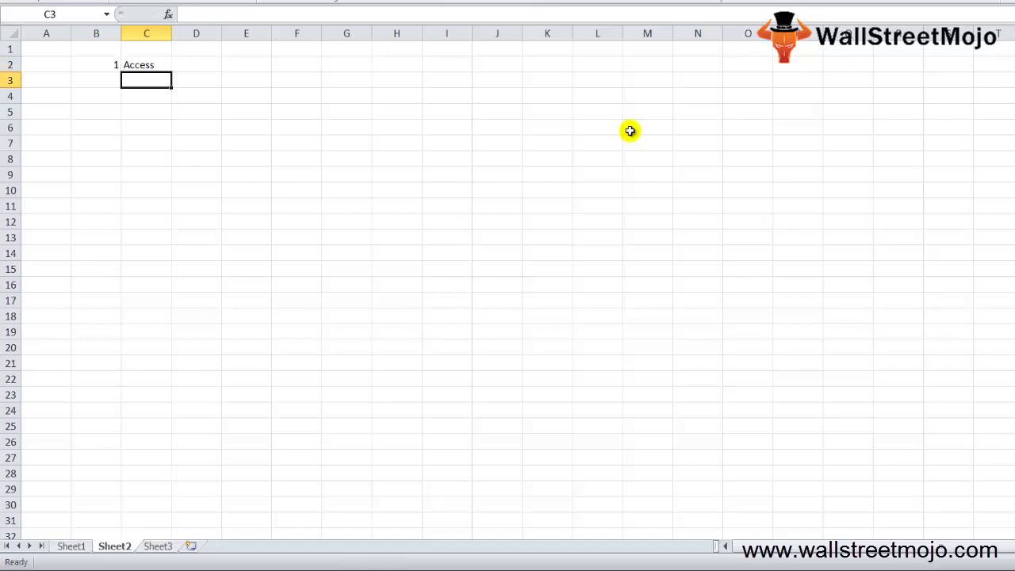
- Add item 2, 'range', in B3:C3
key("Up")
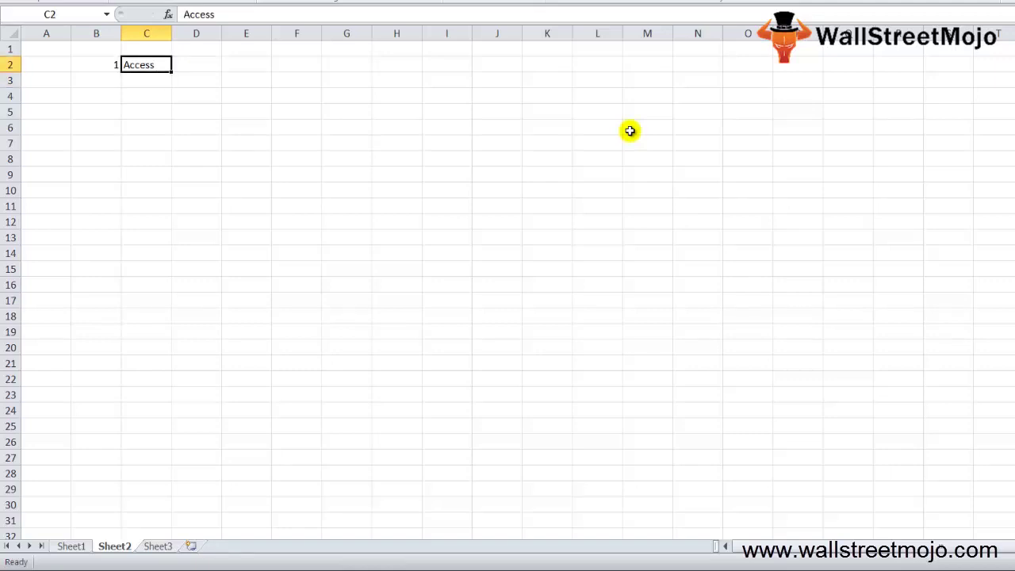
key("Left")
key("Down")
type("2")
key("ctrl+Return")
key("Down")
key("Right")
key("Up")
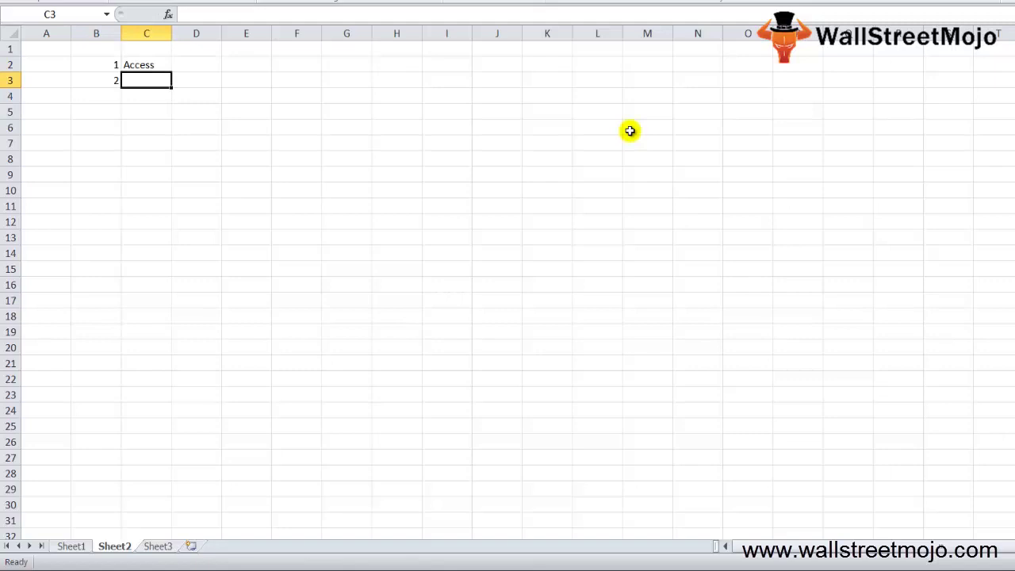
type("ran")
type("ge")
key("Return")
- Add item 3, 'players', in B4:C4
key("Left")
type("3")
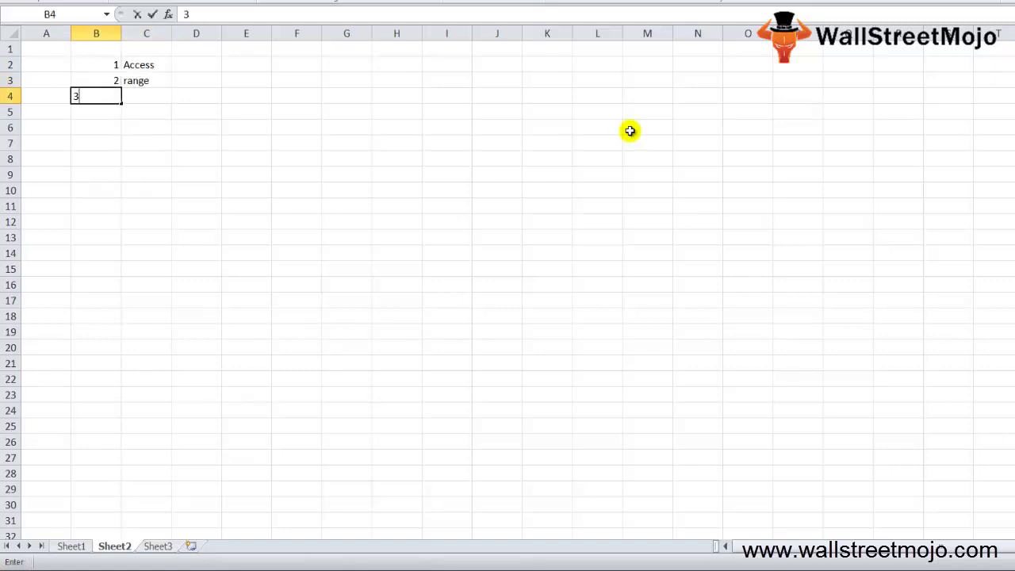
key("ctrl+Return")
key("Right")
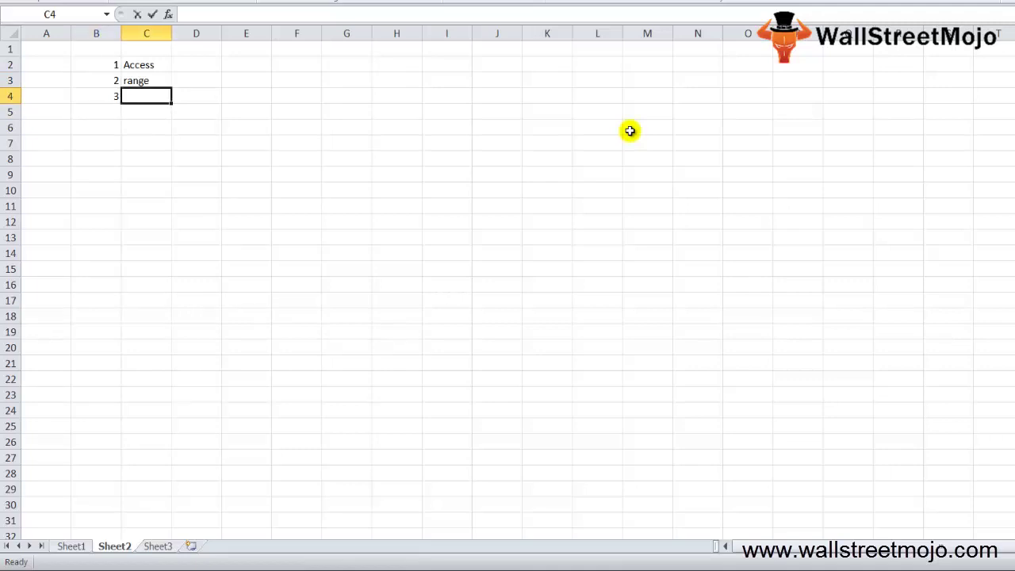
type("players")
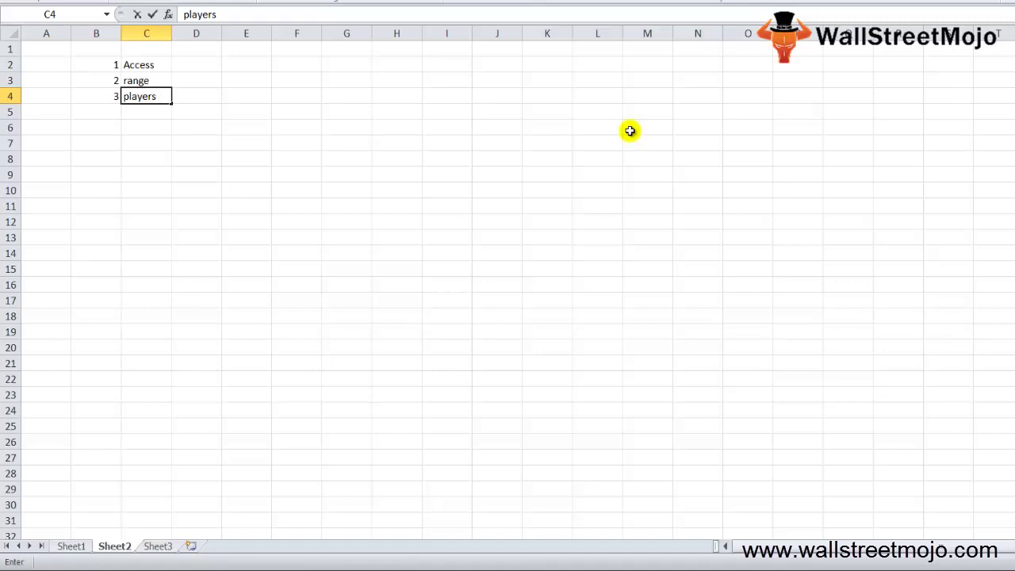
key("Return")
- Add item 4, 'market', in B5:C5
key("Left")
type("4")
key("ctrl+Return")
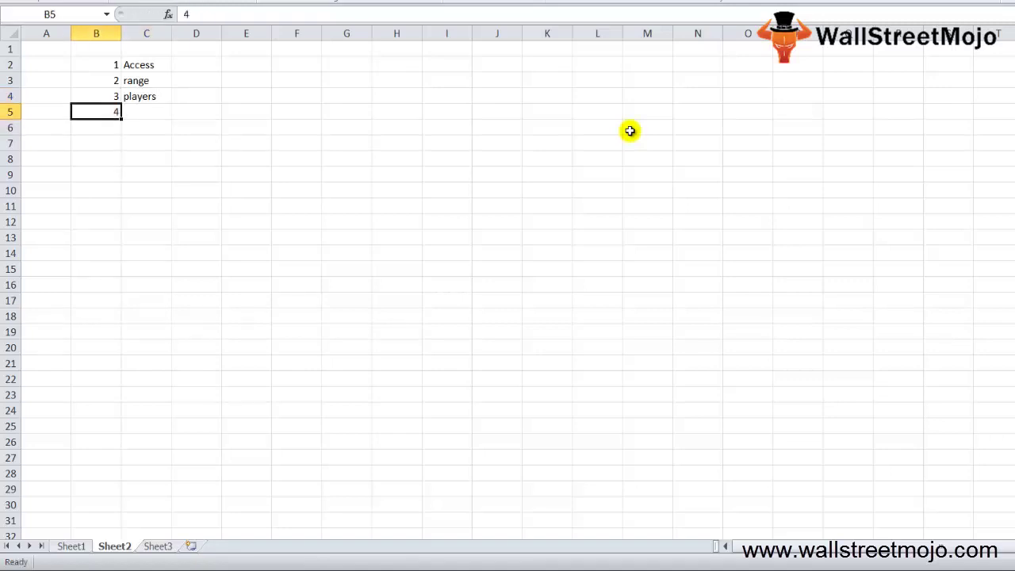
type("Ma")
key("BackSpace")
key("BackSpace")
type("0")
key("Escape")
key("Right")
type("market")
key("Return")
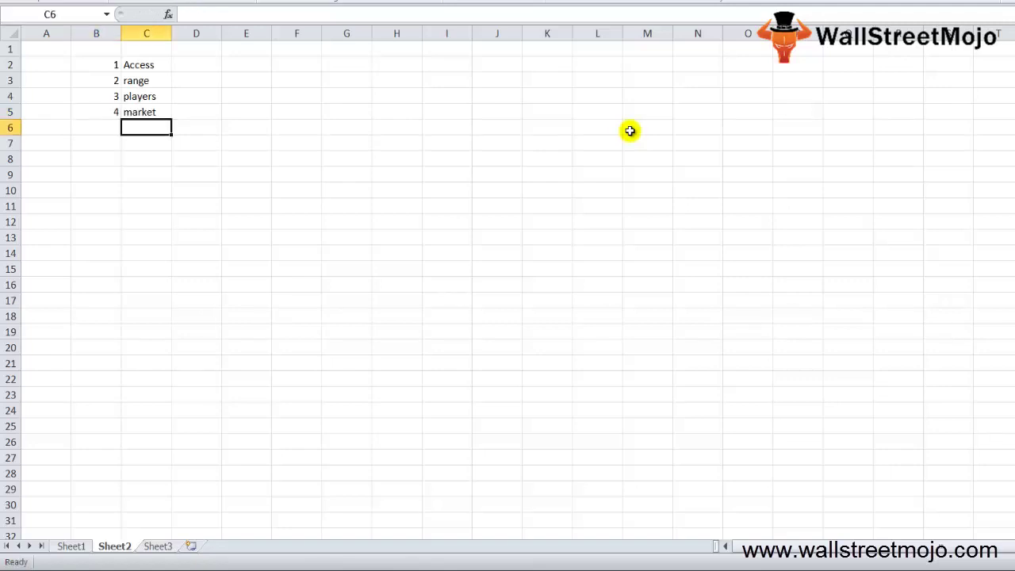
key("Down")
key("Down")
key("Down")
- Start the second list with 1 and 'biased' in B8:C8
key("Up")
key("Left")
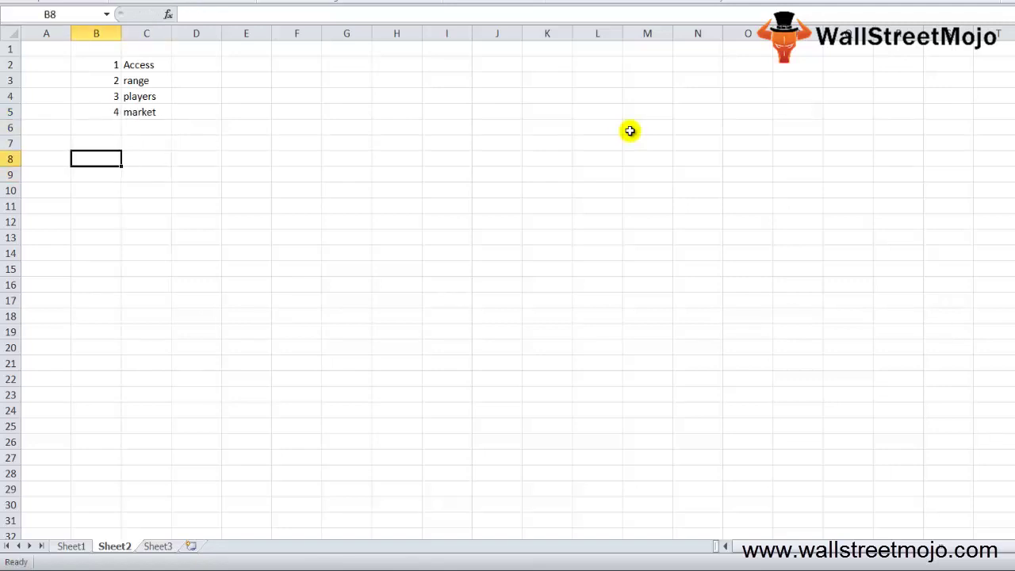
type("1")
key("Right")
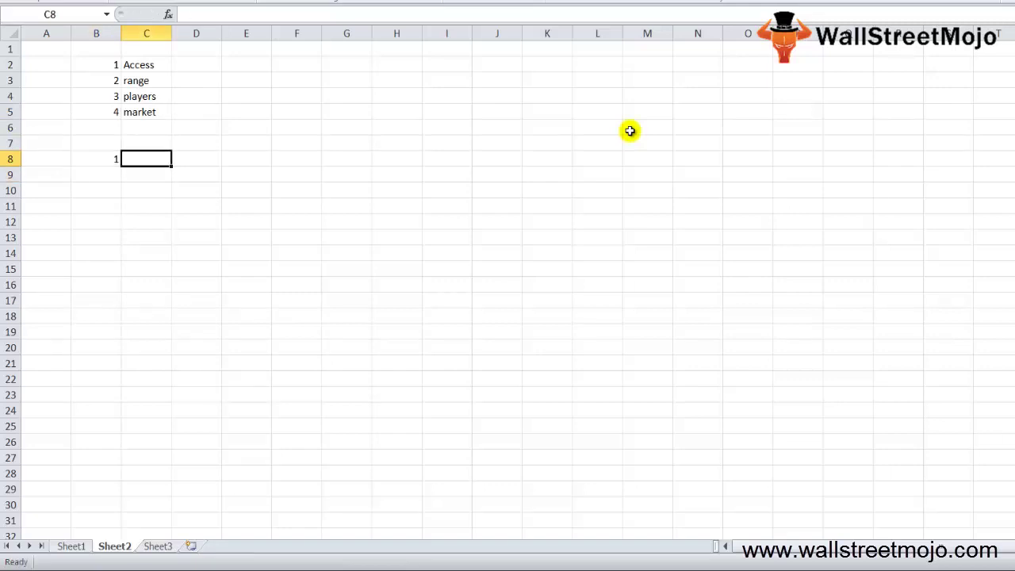
type("bisa")
key("BackSpace")
key("BackSpace")
type("ased")
key("Return")
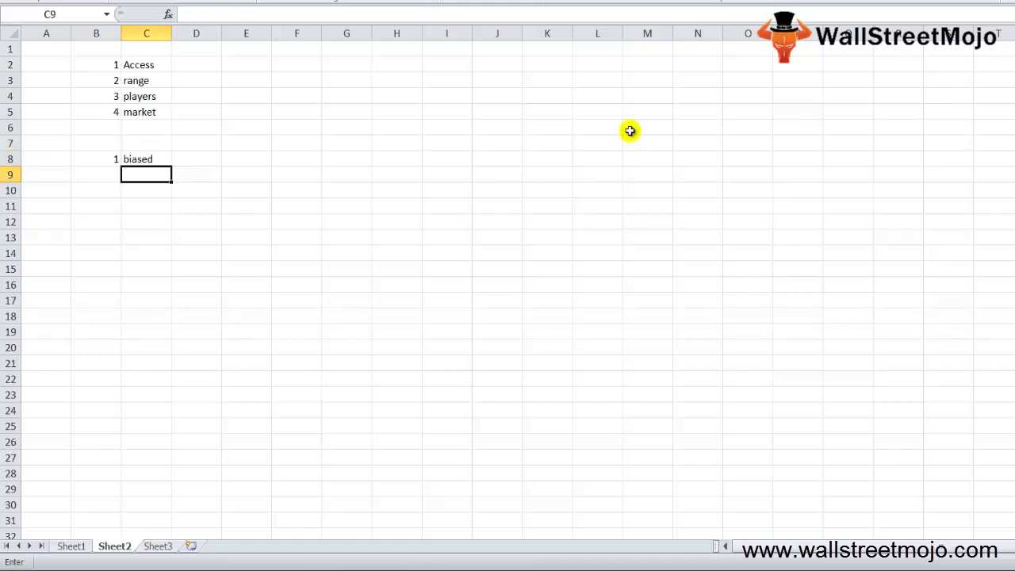
- Add item 2, 'factors', in B9:C9
key("Left")
type("2")
key("Return")
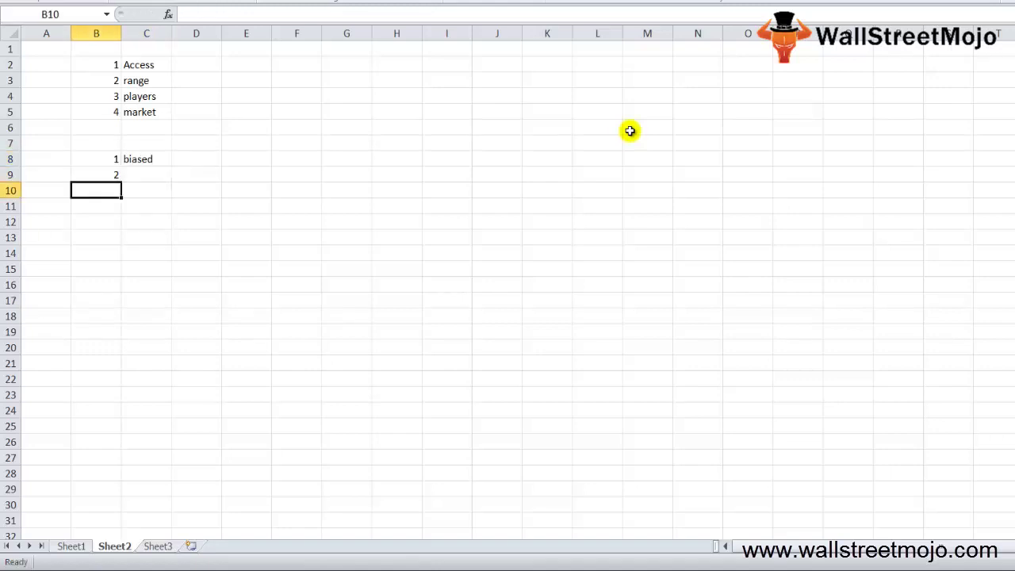
key("Right")
key("Up")
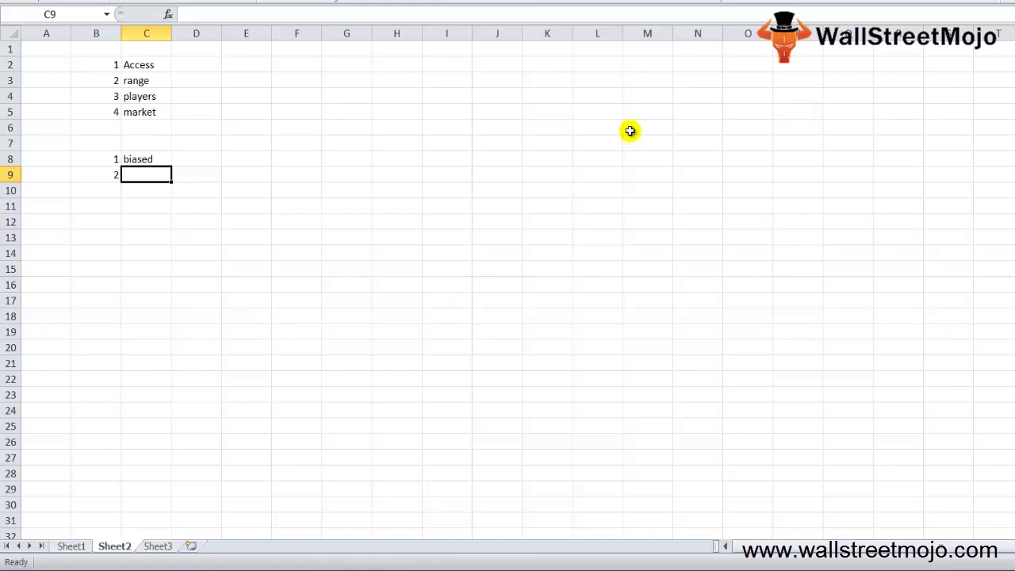
type("factors")
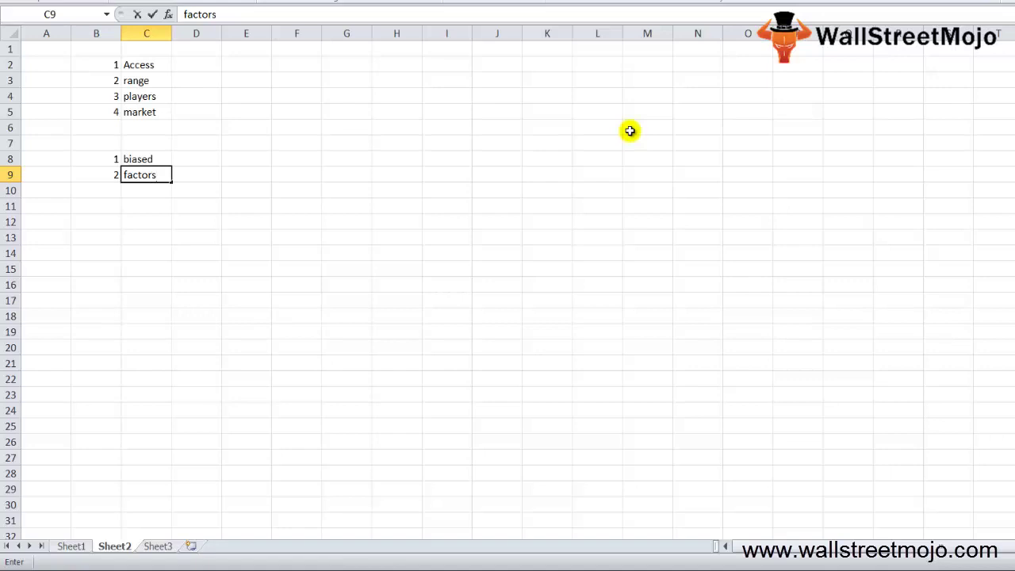
key("Return")
- Add item 3, 'seal', in B10:C10
key("Left")
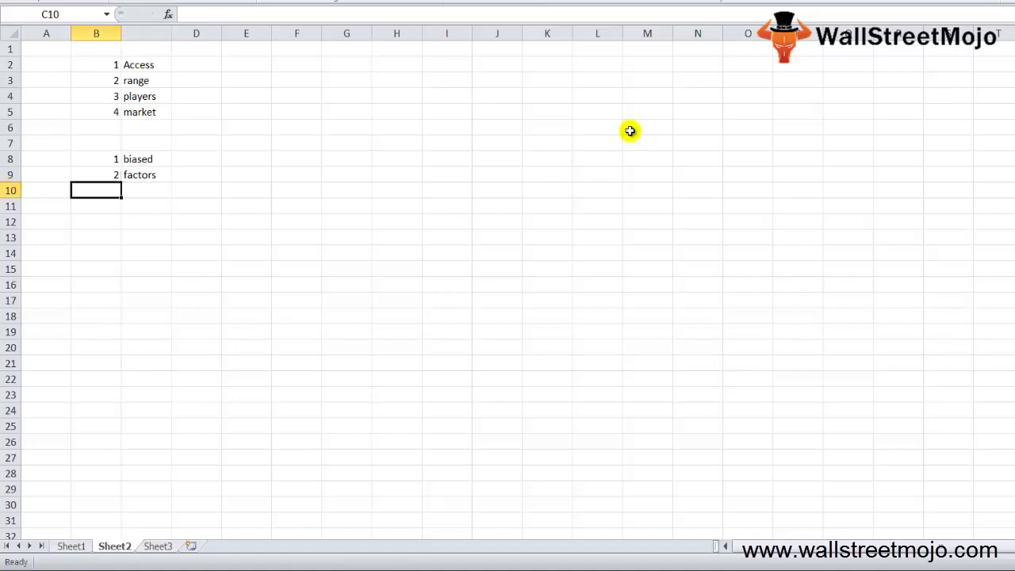
type("3")
key("Return")
key("Right")
key("Up")
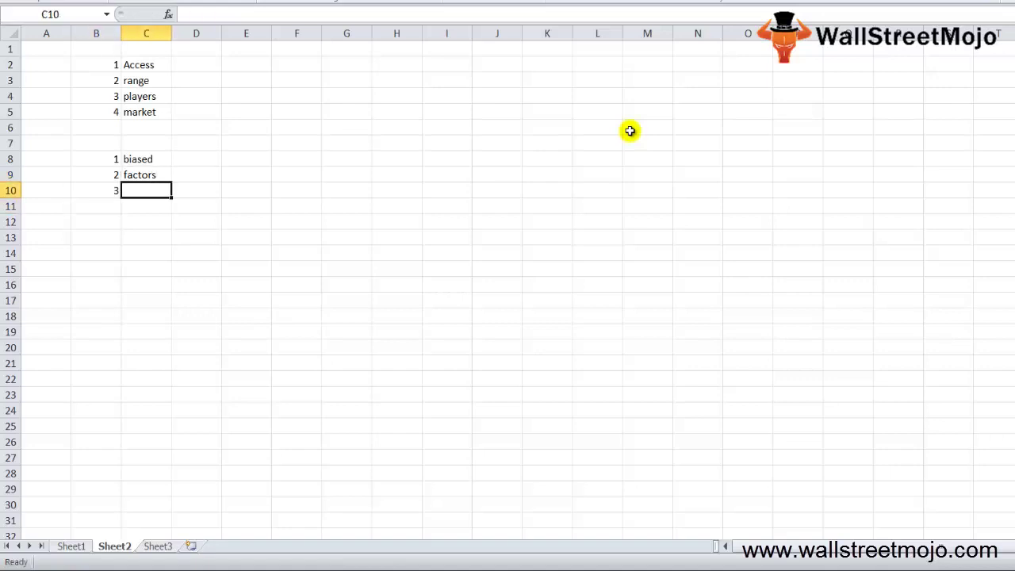
type("se")
type("al")
key("Return")
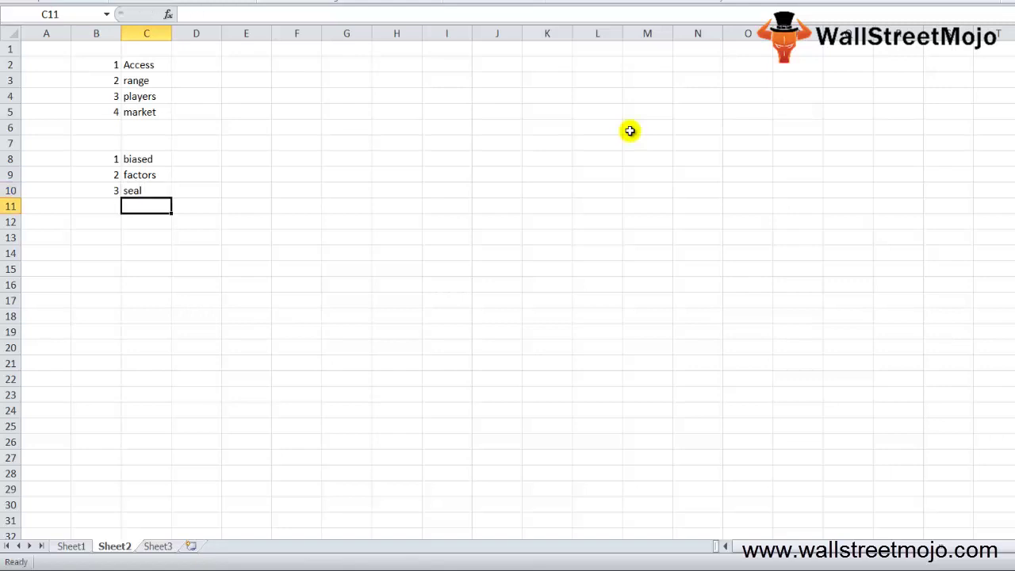